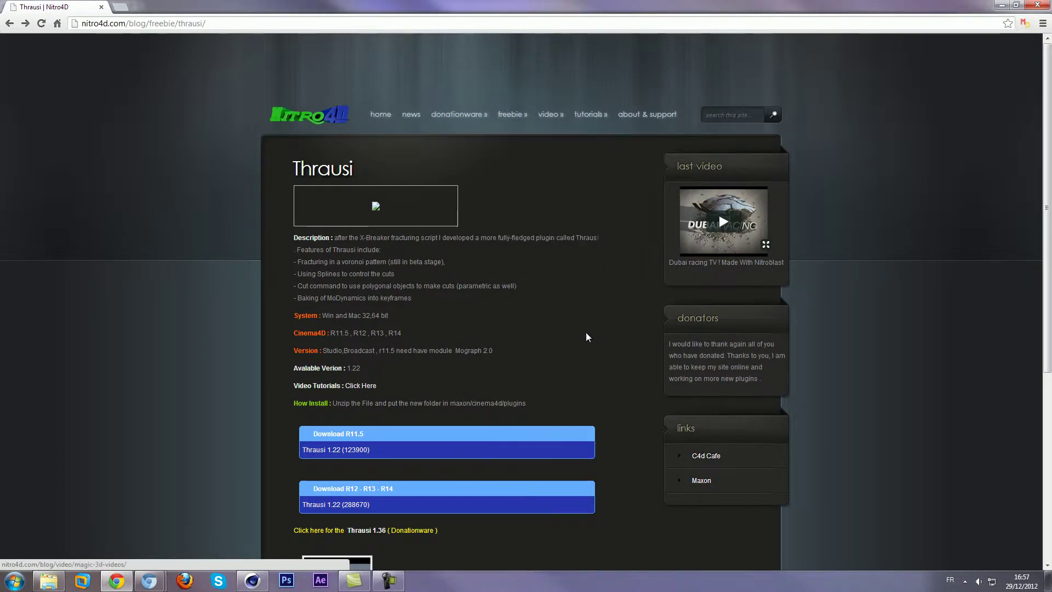
Download Thrausi 1.22 for R12 - R13 - R14 from the Nitro4D plugin page.
mouse_move(512, 115)
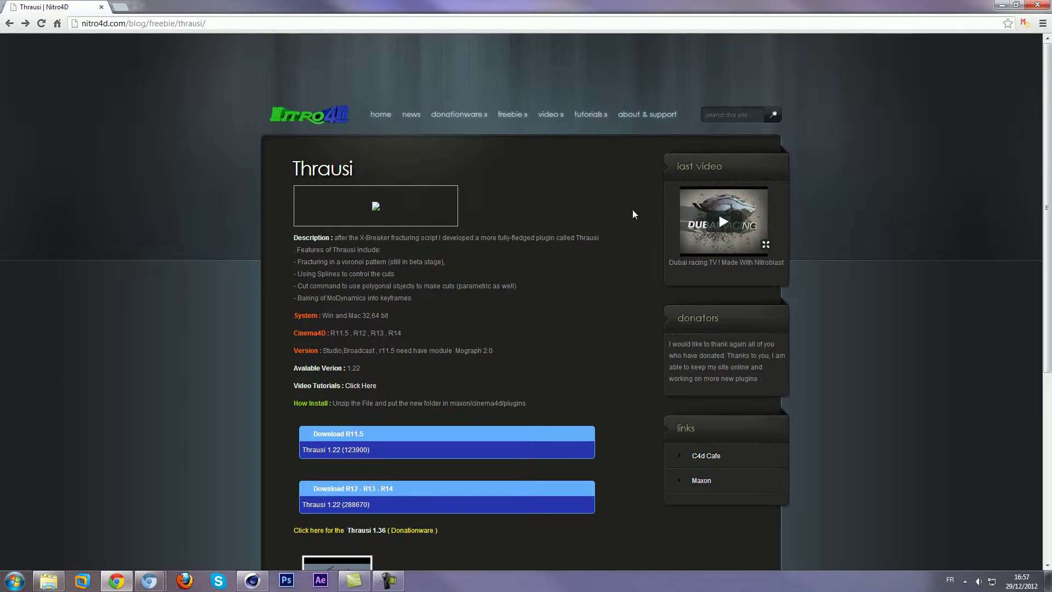
scroll(634, 214, down, 2)
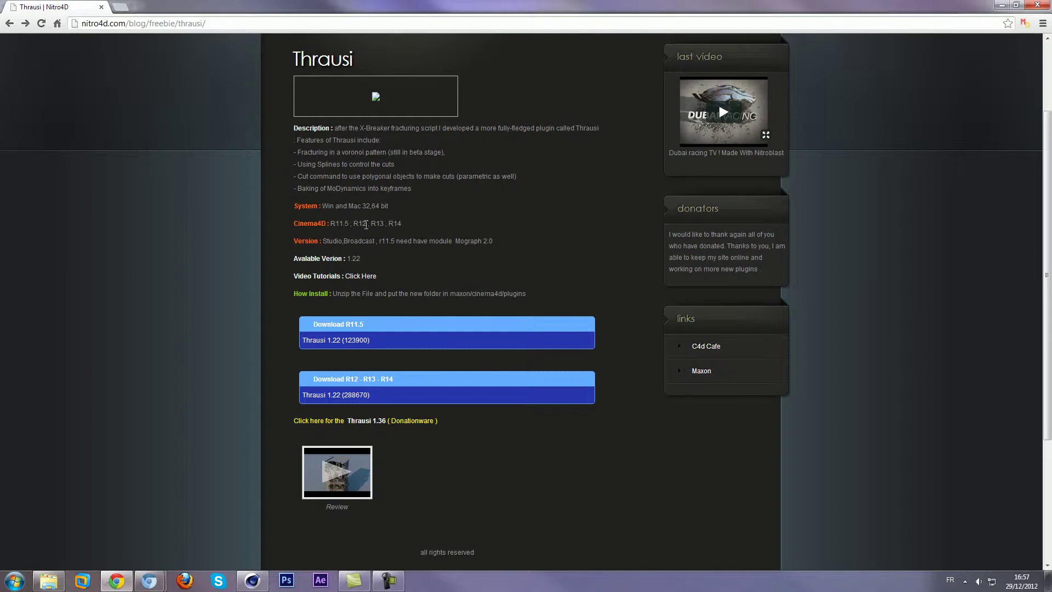
scroll(519, 234, down, 1)
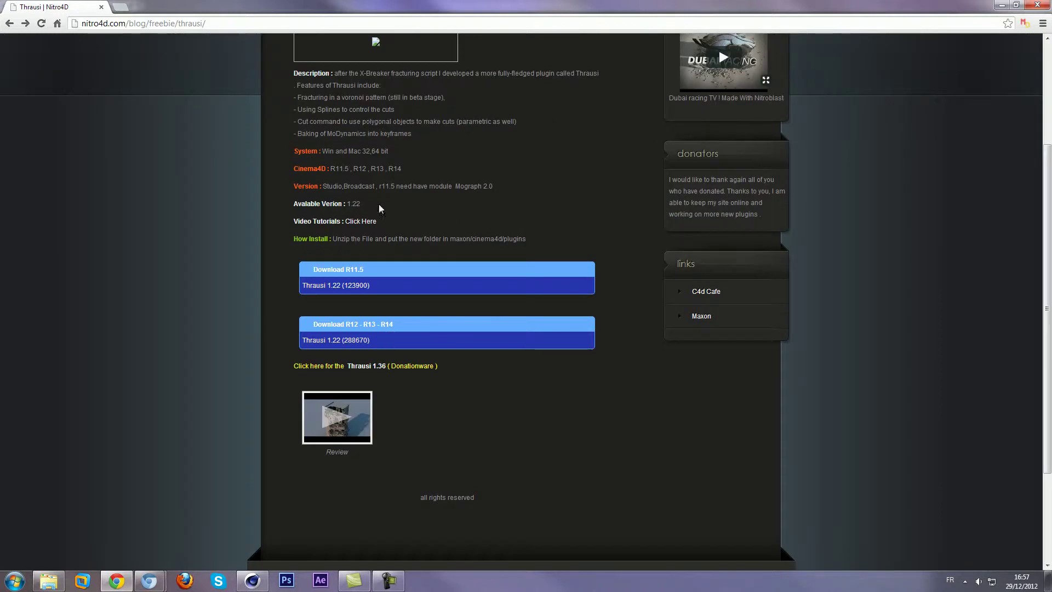
scroll(378, 213, down, 3)
click(360, 205)
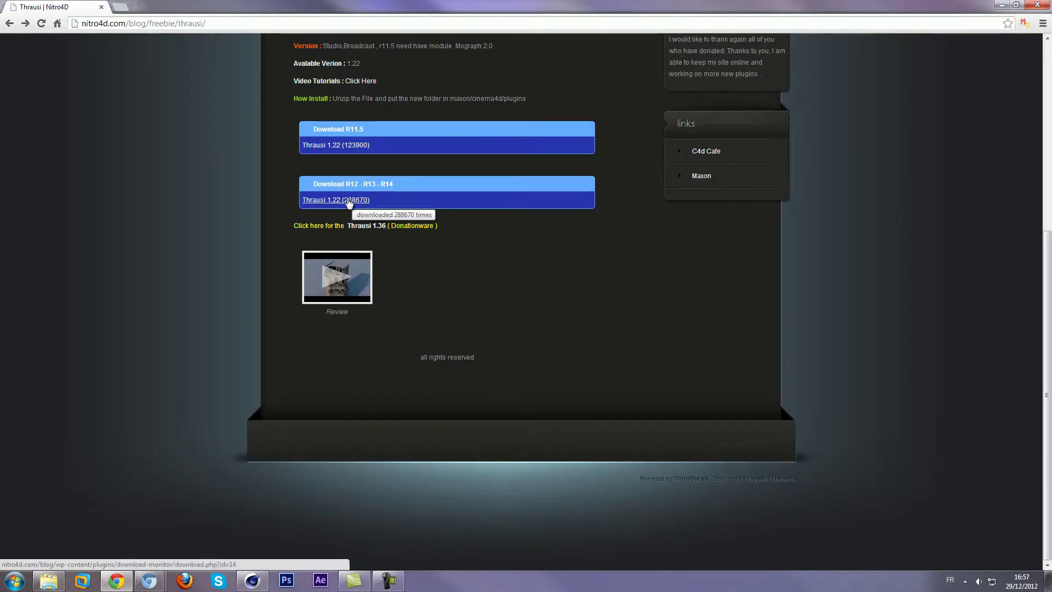
click(498, 328)
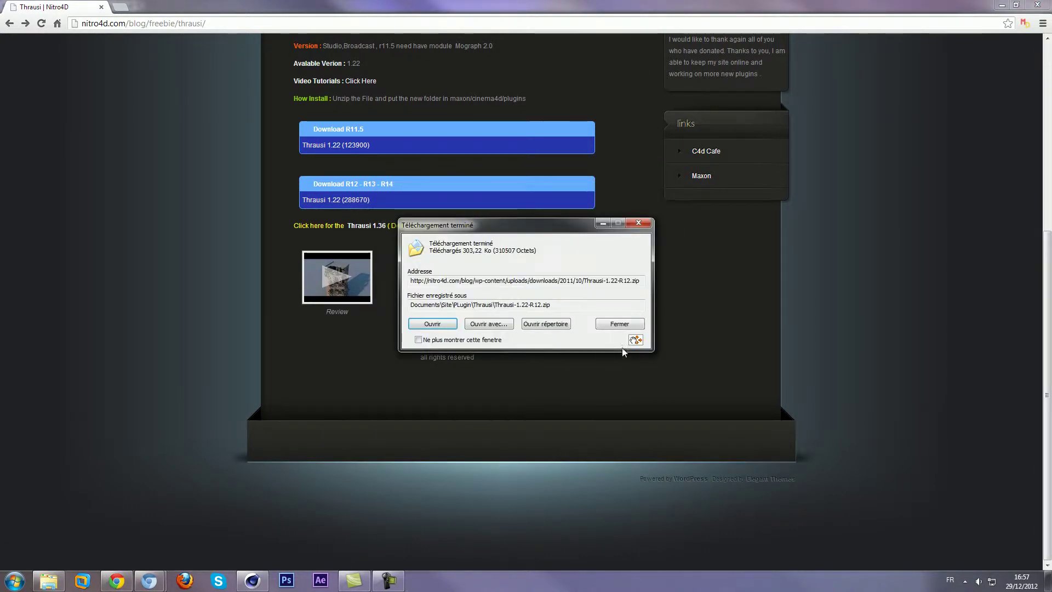
Switch to Windows Explorer, dismiss the download notice and extract the Thrausi-1.22-R12 archive in the Plugin Thrausi folder with WinRAR.
click(50, 580)
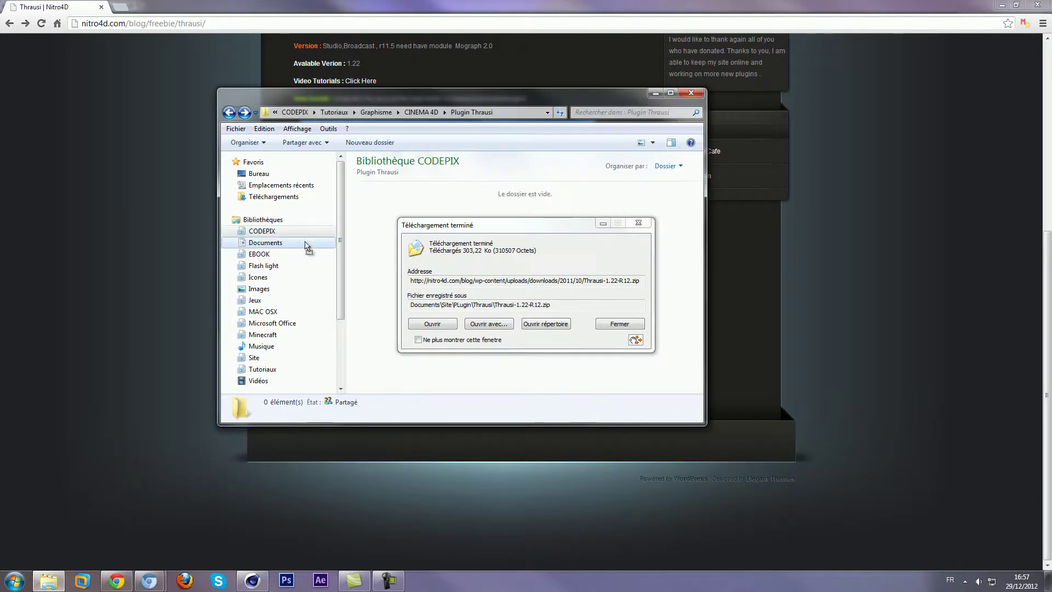
click(639, 223)
double_click(532, 108)
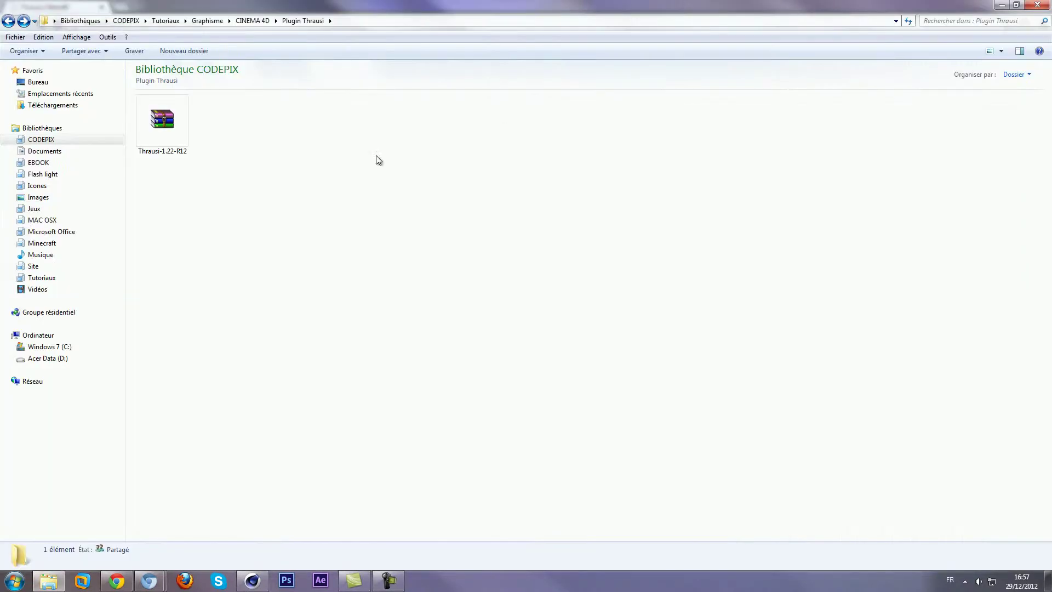
click(145, 133)
right_click(145, 132)
mouse_move(129, 151)
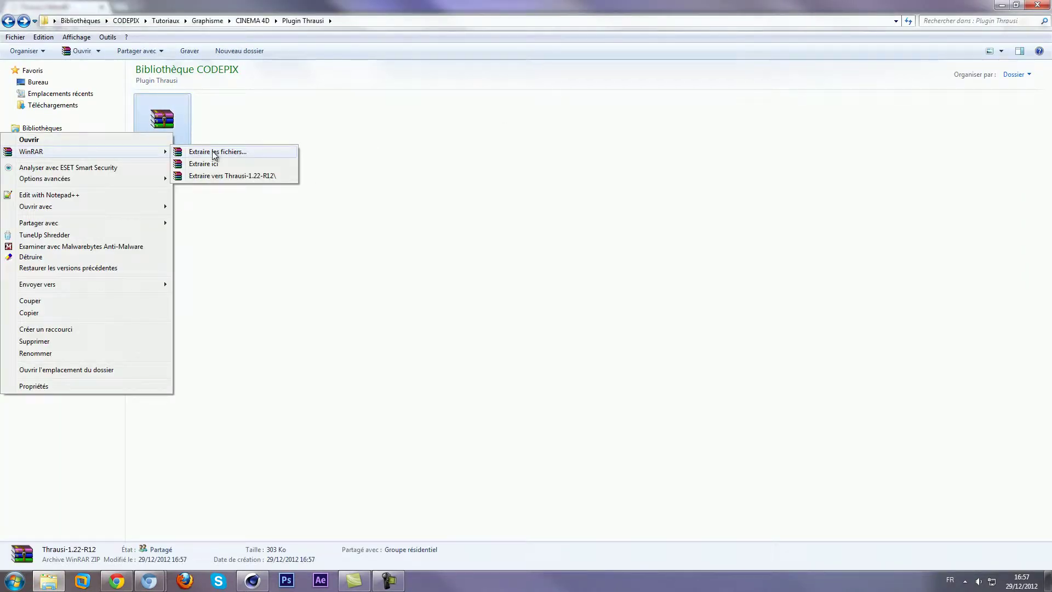
click(213, 152)
click(558, 403)
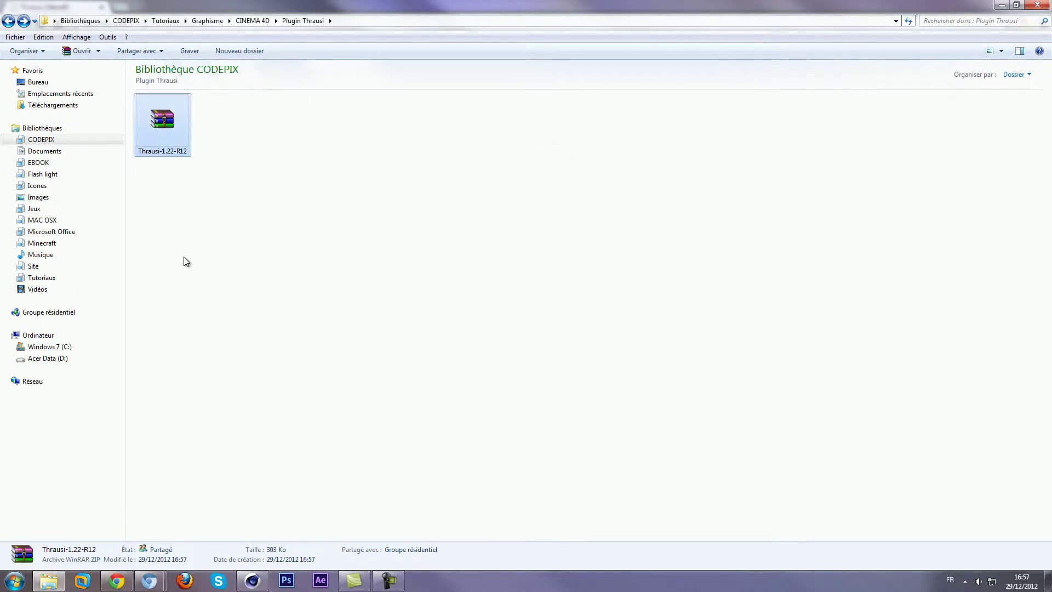
Copy the extracted Thrausi-1.22-R12 folder and open the plugins folder of Cinéma 4D r13 under programmes on drive D.
click(153, 129)
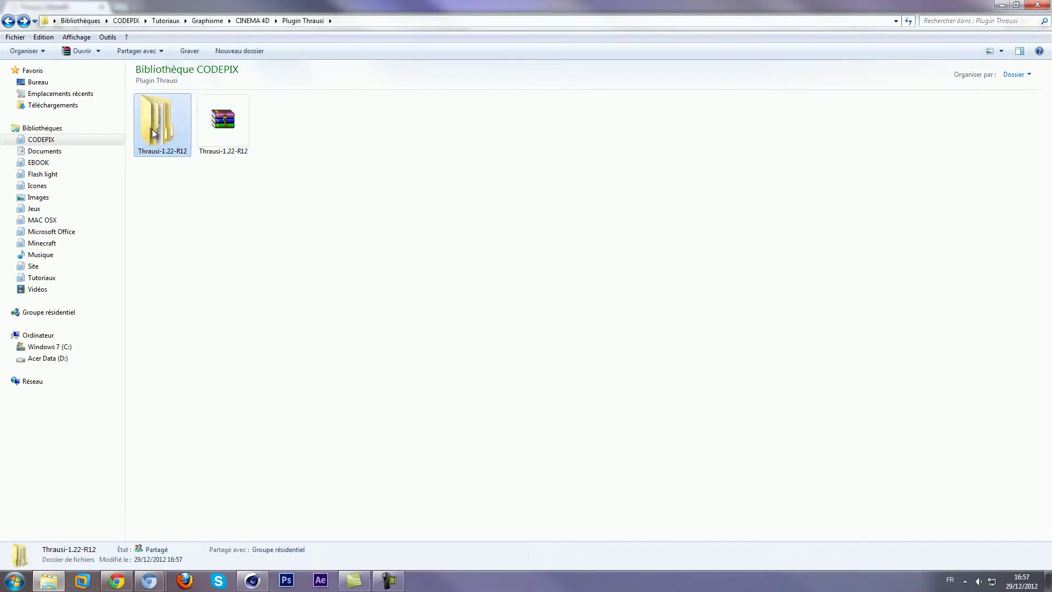
right_click(154, 129)
click(55, 387)
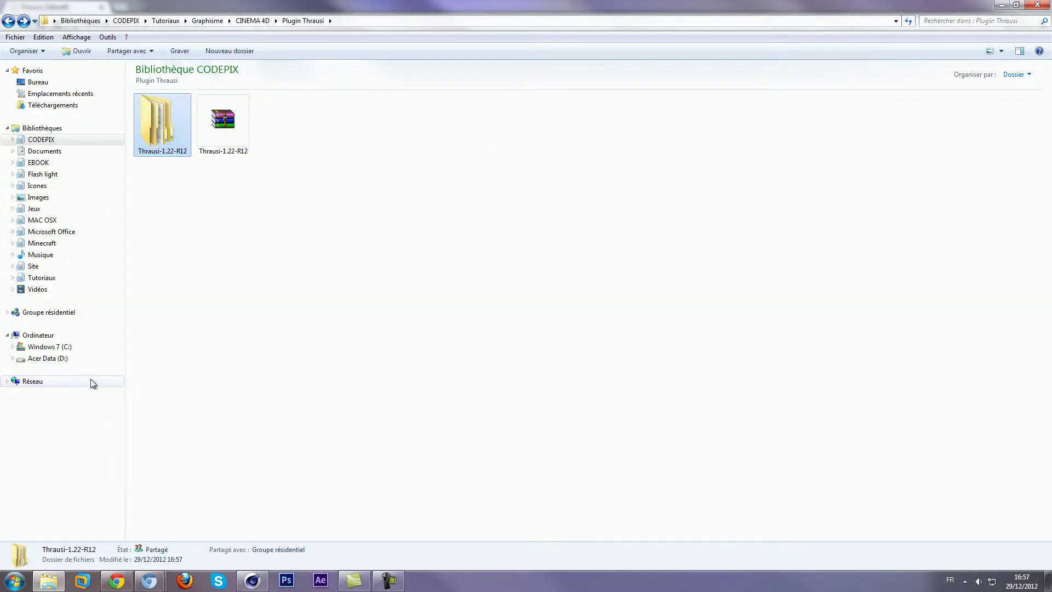
click(61, 359)
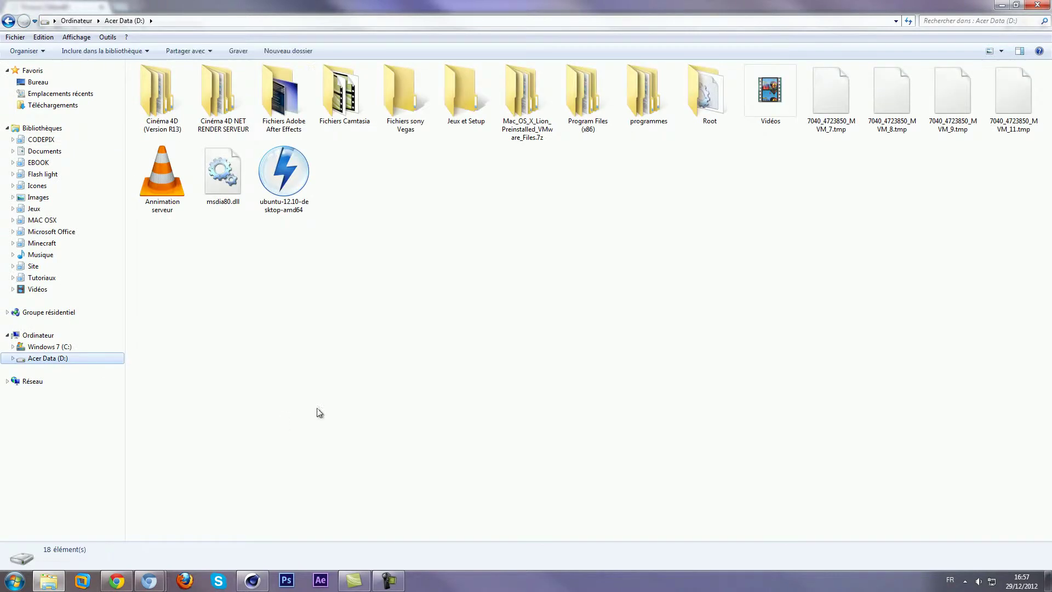
double_click(656, 95)
double_click(710, 254)
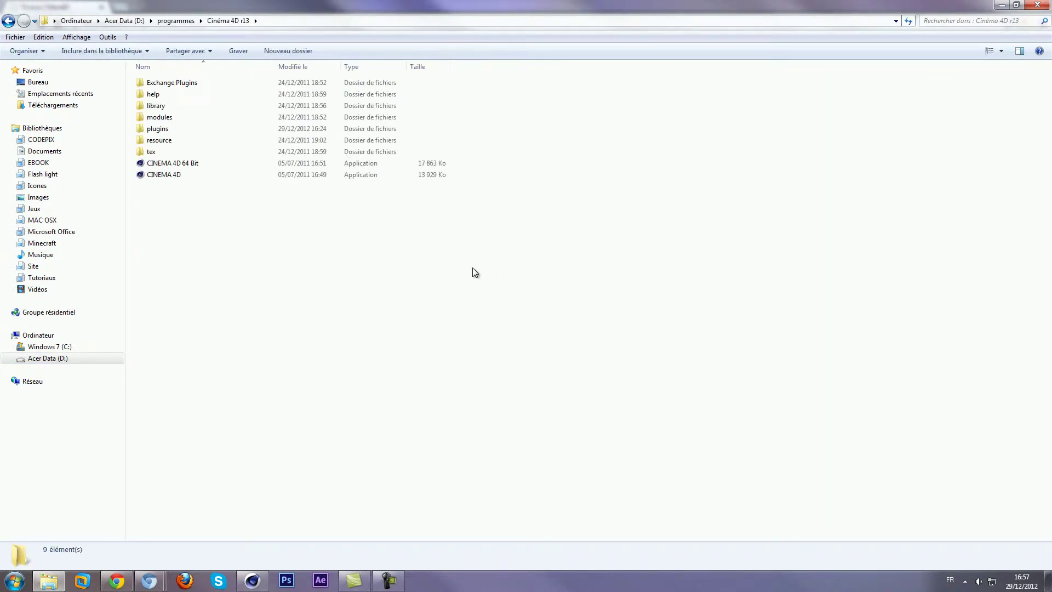
double_click(192, 129)
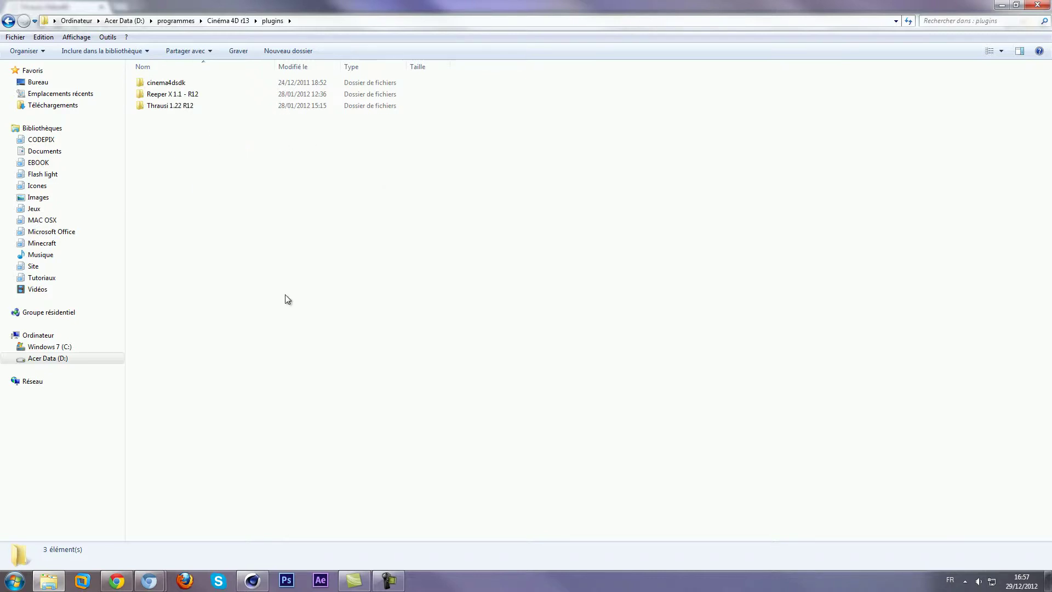
Switch to CINEMA 4D and play the example scene in which the red sphere falls onto the fractured cube.
click(252, 580)
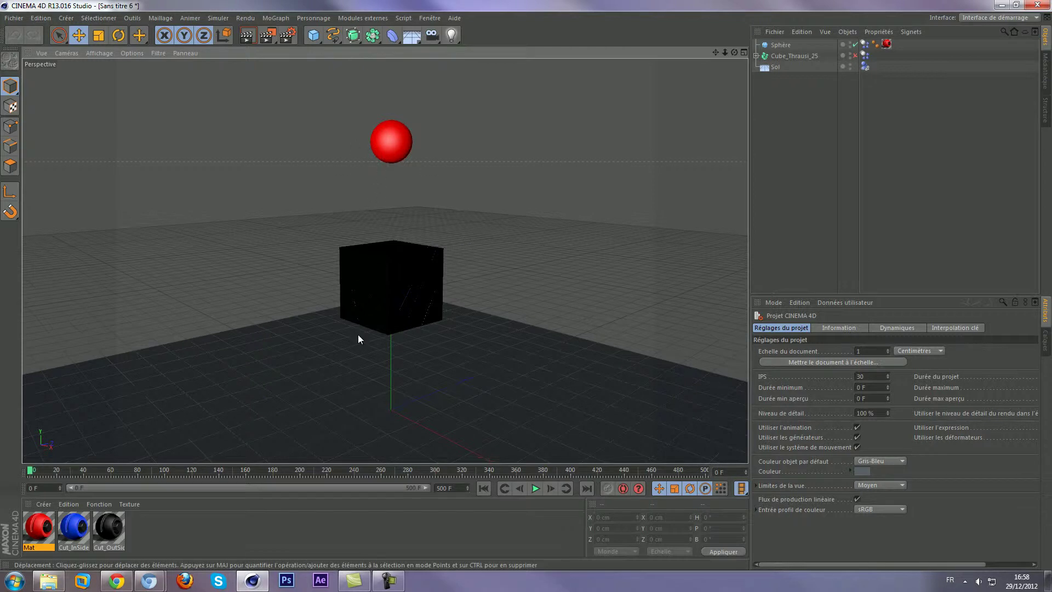
click(534, 488)
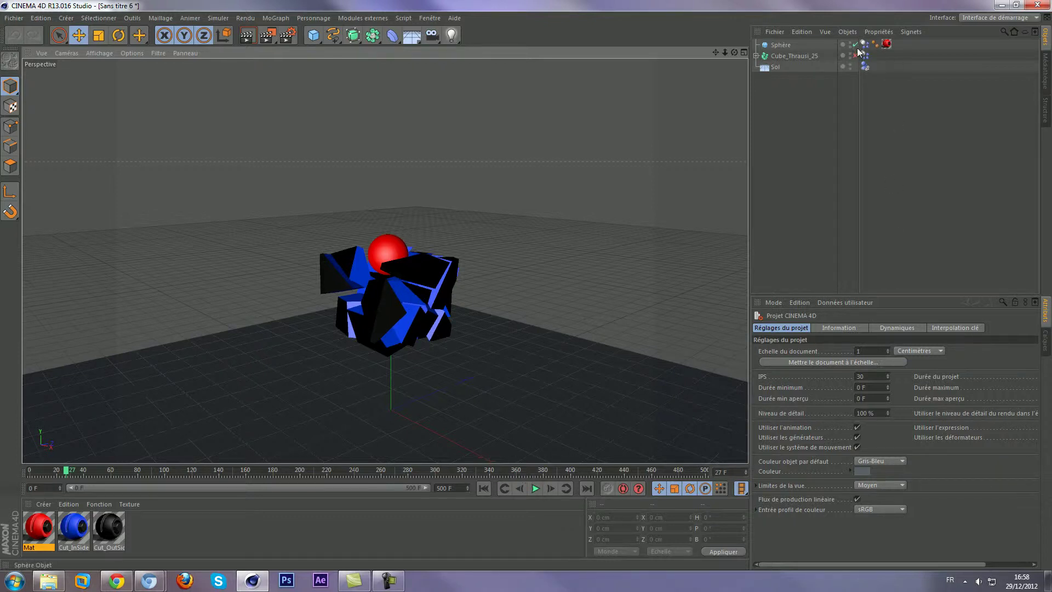
click(539, 489)
click(536, 489)
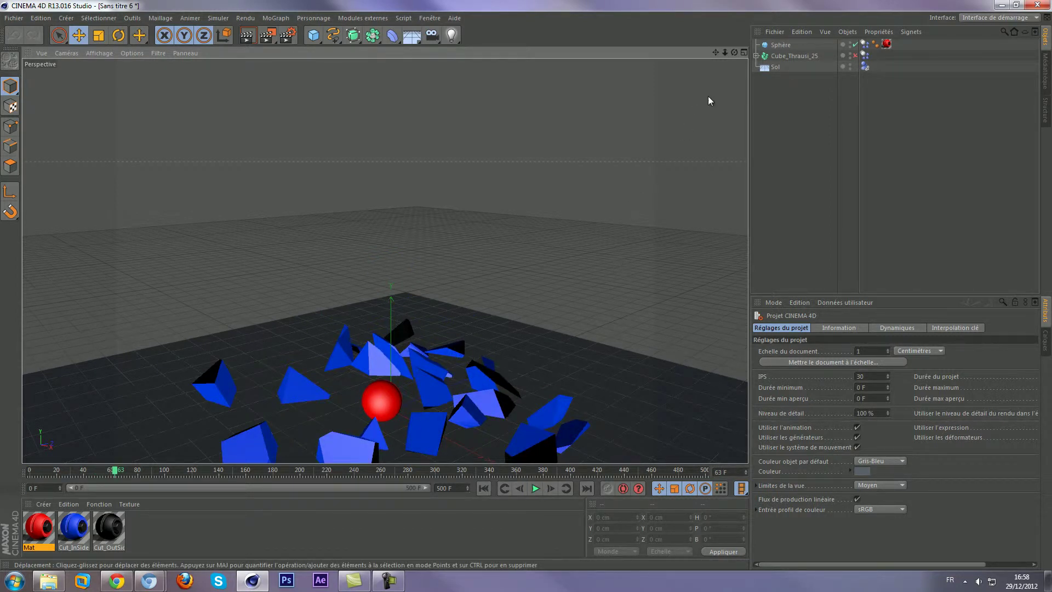
Inspect the Sol floor and the Cube_Thrausi_25 object in the example scene, leaving both deselected.
click(775, 67)
click(791, 143)
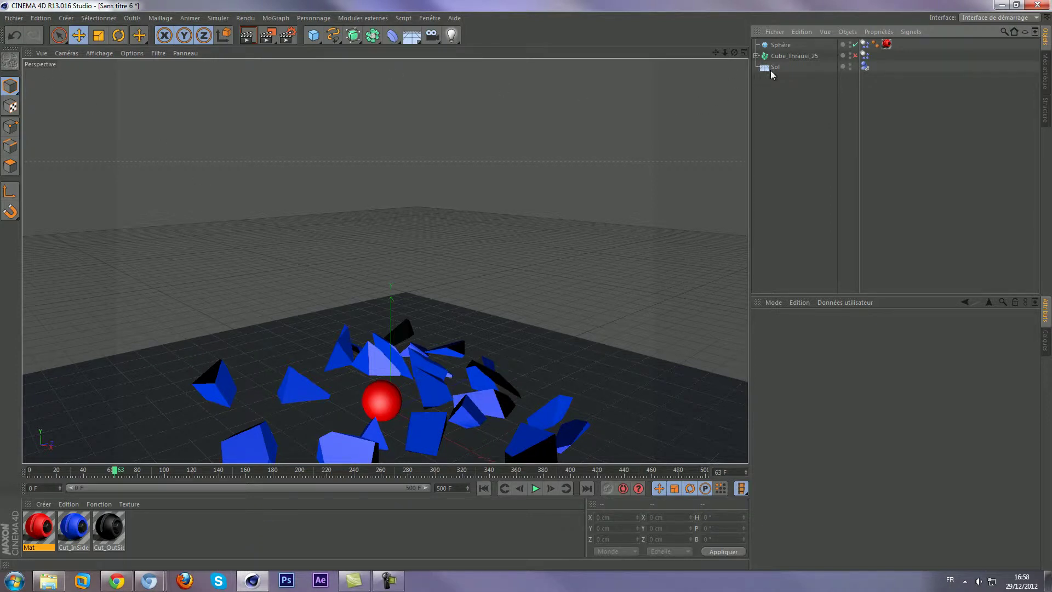
click(790, 56)
click(798, 124)
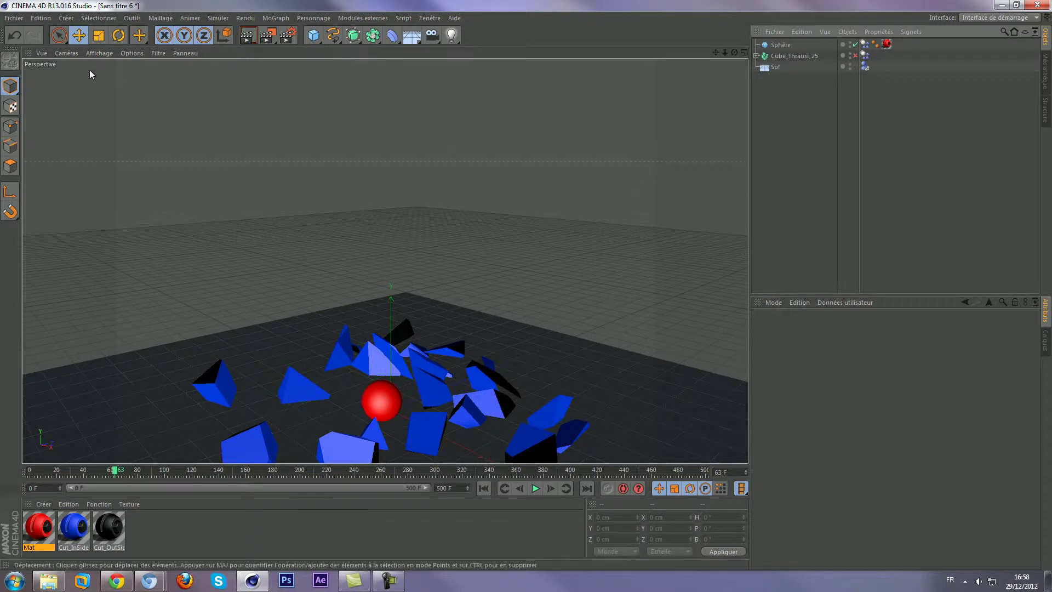
Create a new scene and add a plane to serve as the floor.
click(14, 18)
click(28, 34)
drag(311, 36, 427, 68)
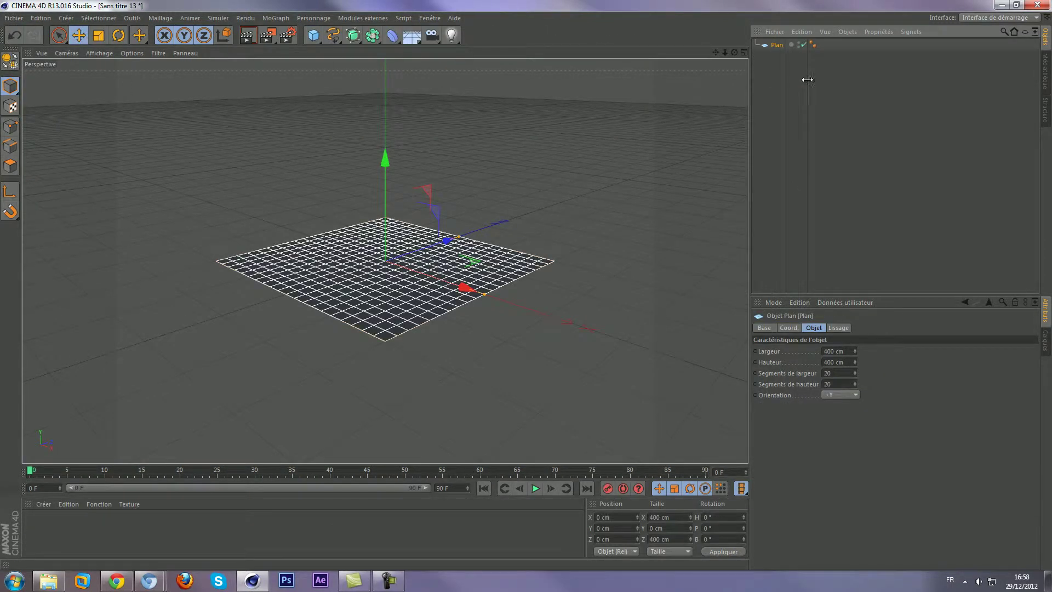
Add a body dynamics tag to the plane and set its trigger to Au pic de vélocité.
right_click(777, 43)
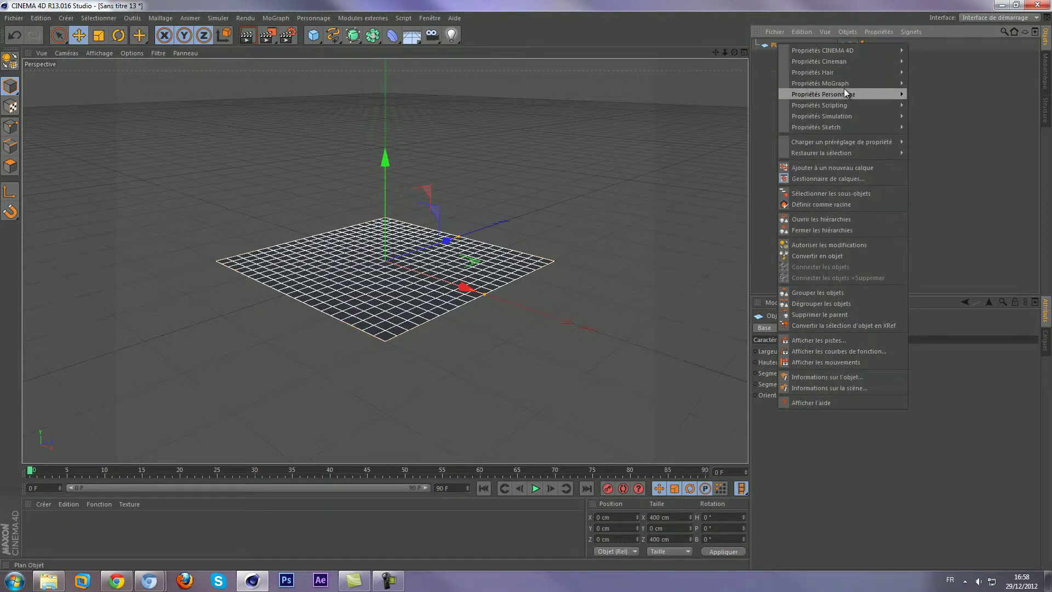
mouse_move(837, 116)
click(935, 119)
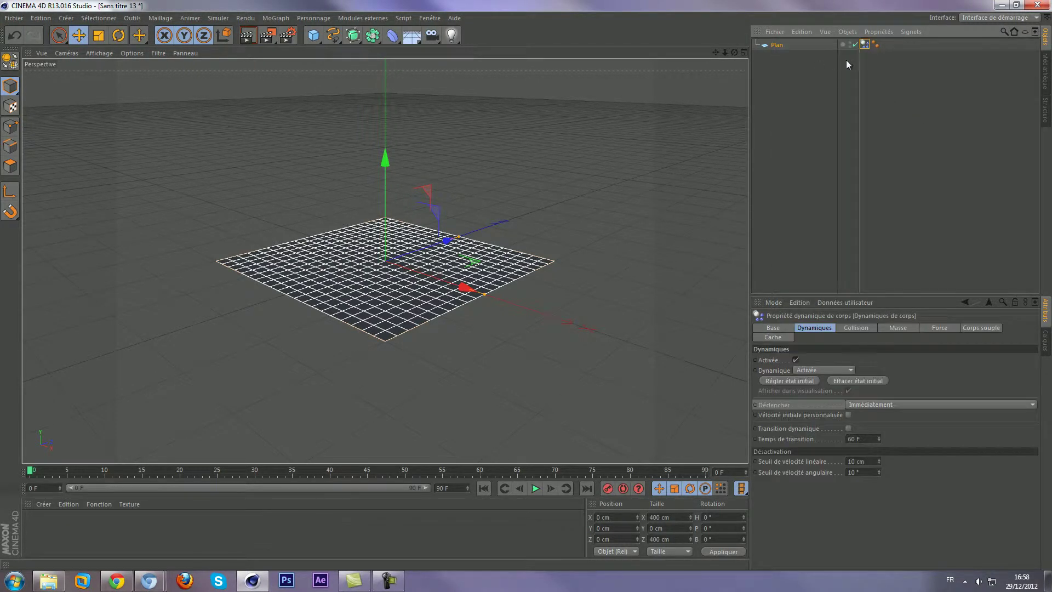
click(928, 403)
click(911, 427)
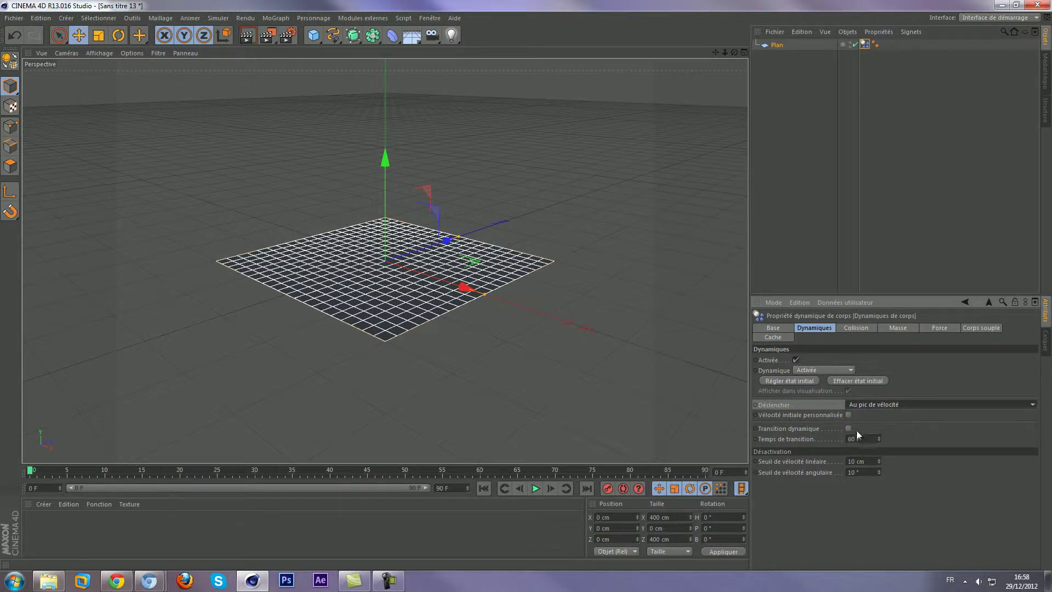
click(873, 159)
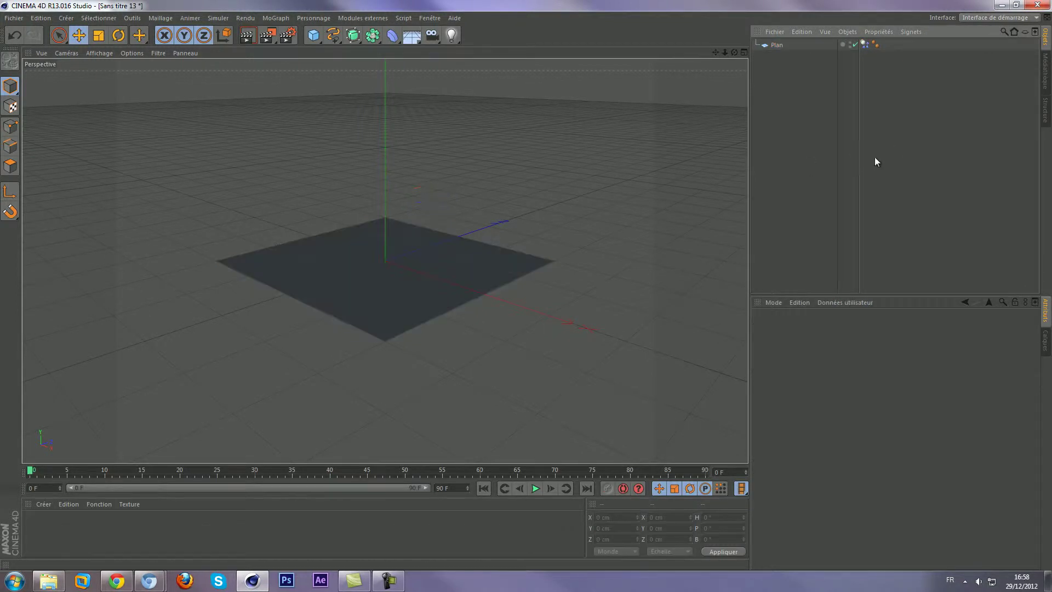
Add a cube, scale it down to about 68 cm and raise it about 158 cm above the plane.
click(313, 35)
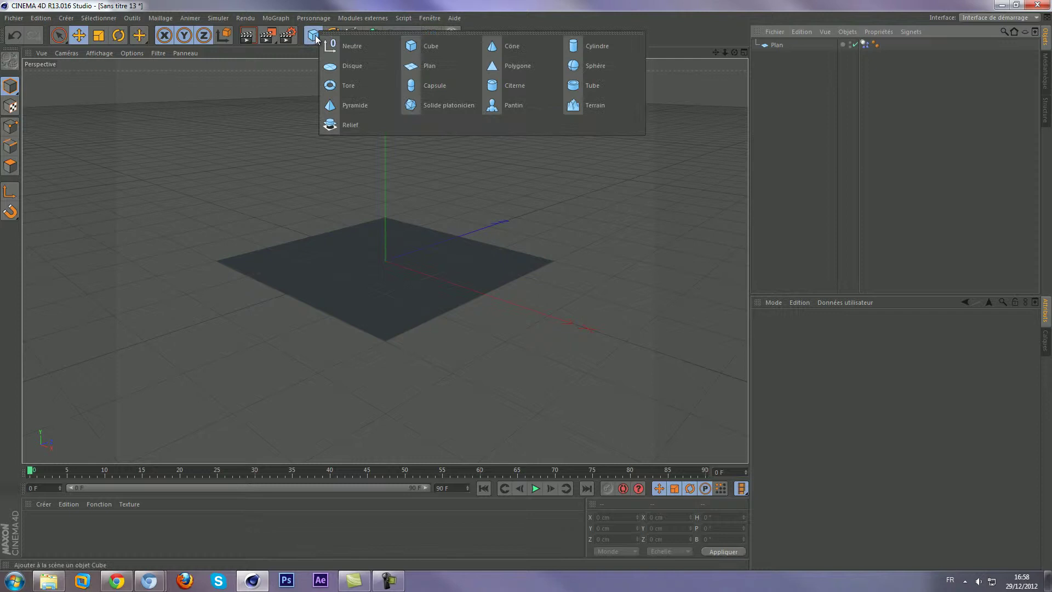
click(426, 47)
click(100, 37)
drag(329, 134, 76, 184)
click(80, 40)
drag(382, 157, 373, 69)
Fracture the cube into 50 random pieces with the Thrausi plugin and close its window.
click(361, 18)
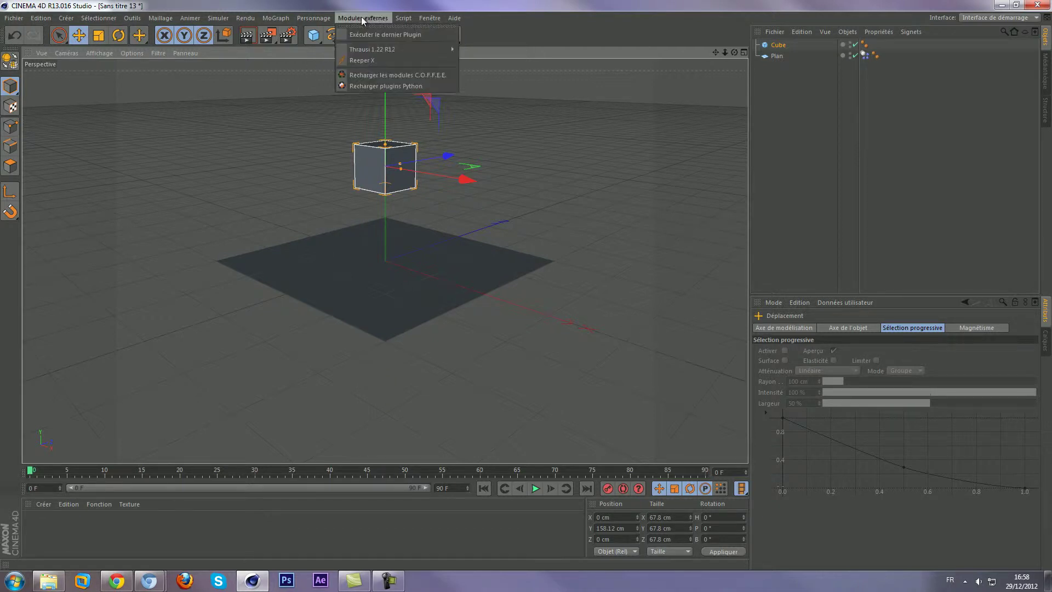
mouse_move(428, 53)
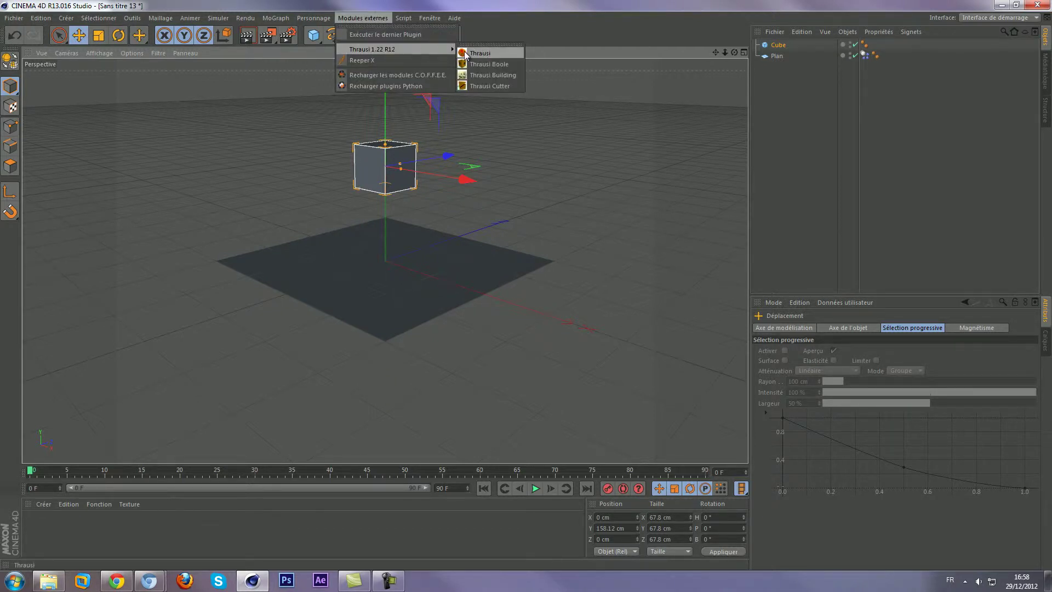
click(498, 54)
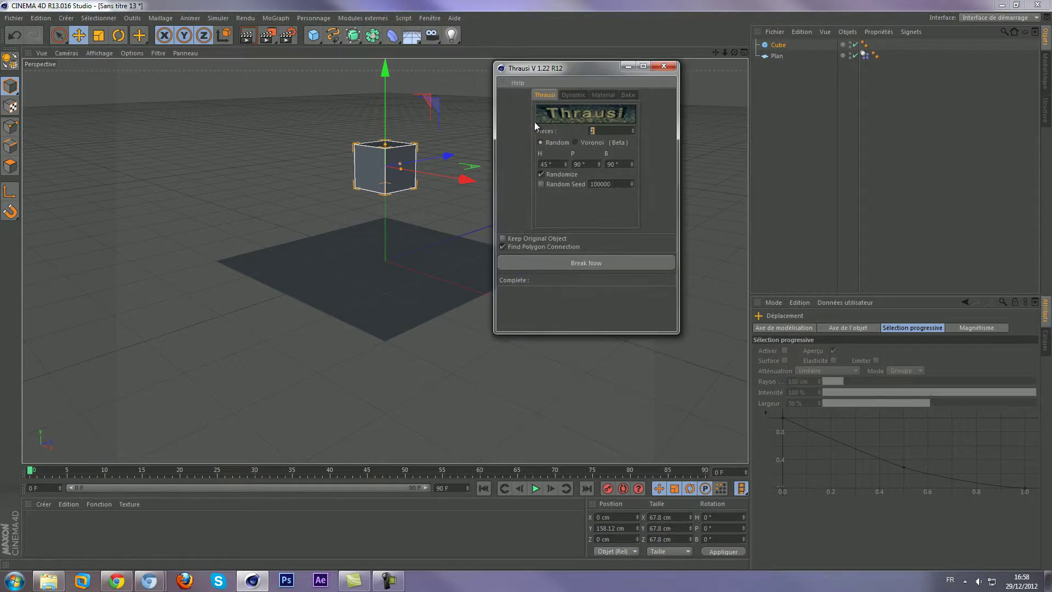
drag(579, 68, 507, 82)
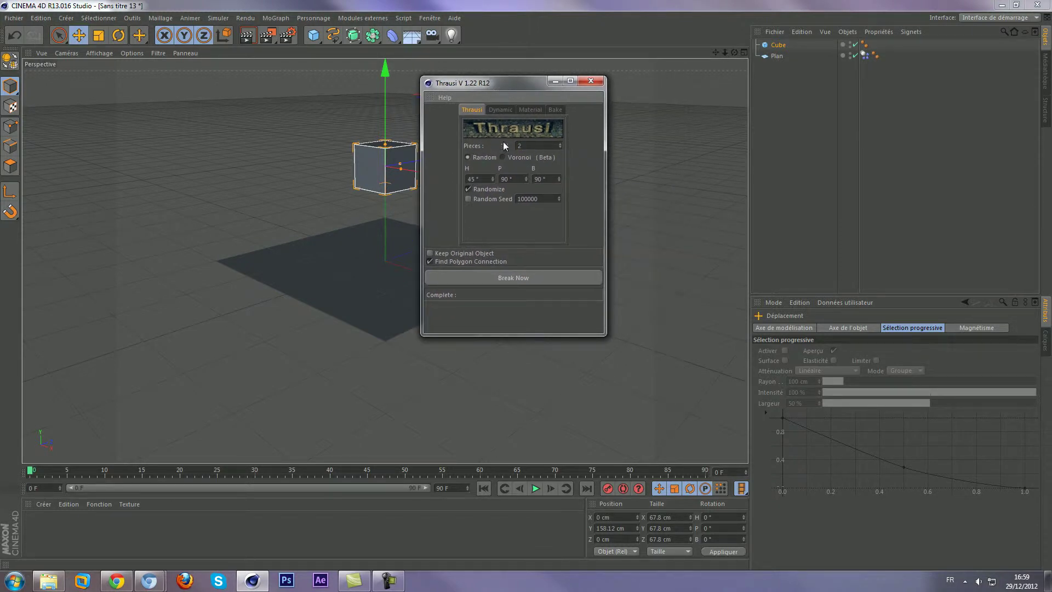
text(50)
click(518, 277)
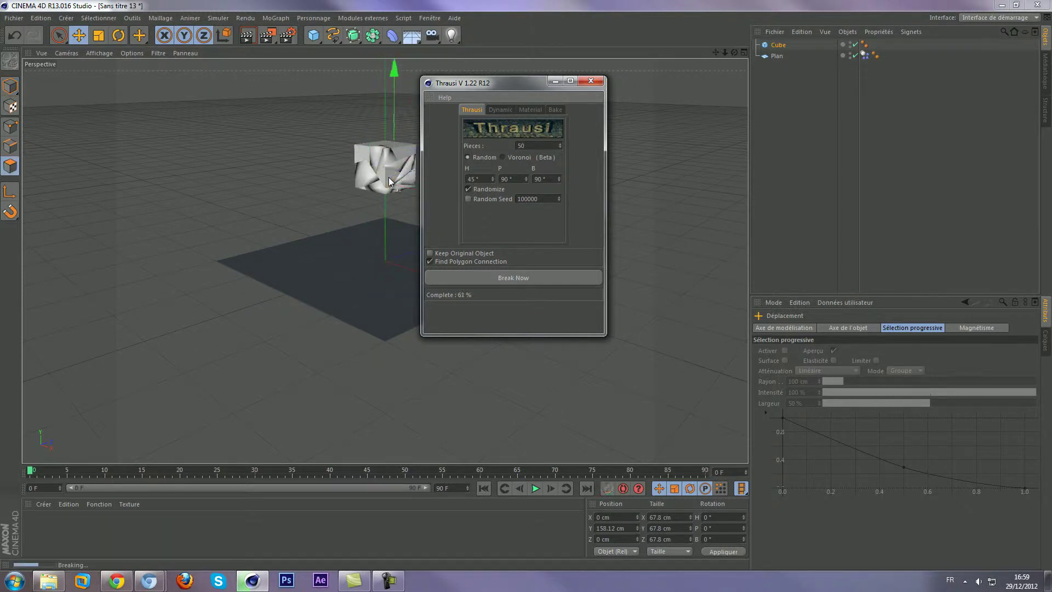
click(591, 80)
Examine the fractured cube's pieces and its dynamics tag settings, and play the simulation of its fall onto the plane.
mouse_move(725, 52)
mouse_down()
mouse_move(527, 291)
mouse_move(718, 52)
mouse_up()
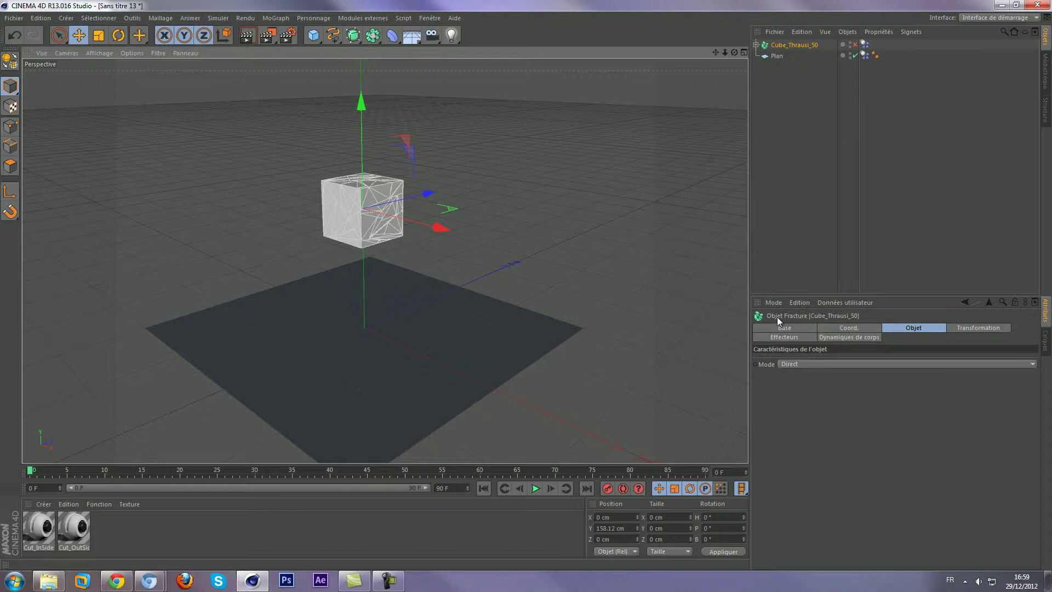
click(756, 45)
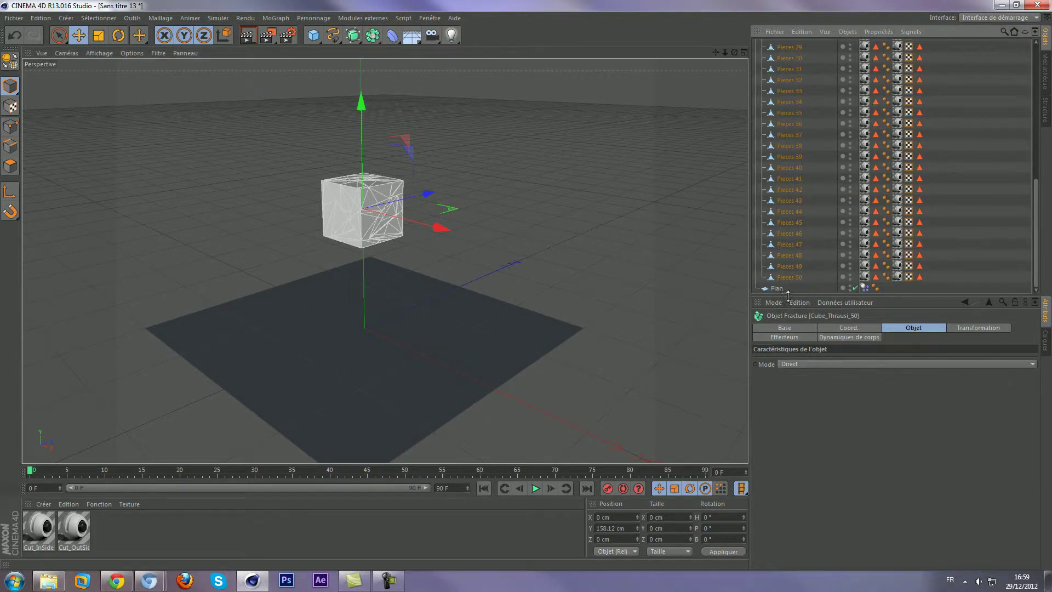
click(756, 45)
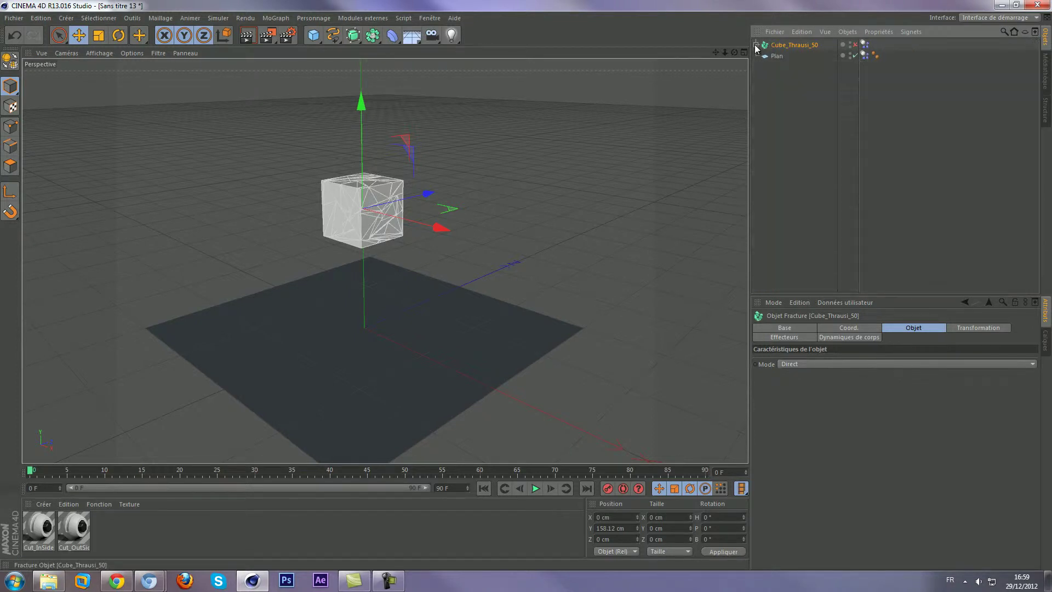
click(864, 44)
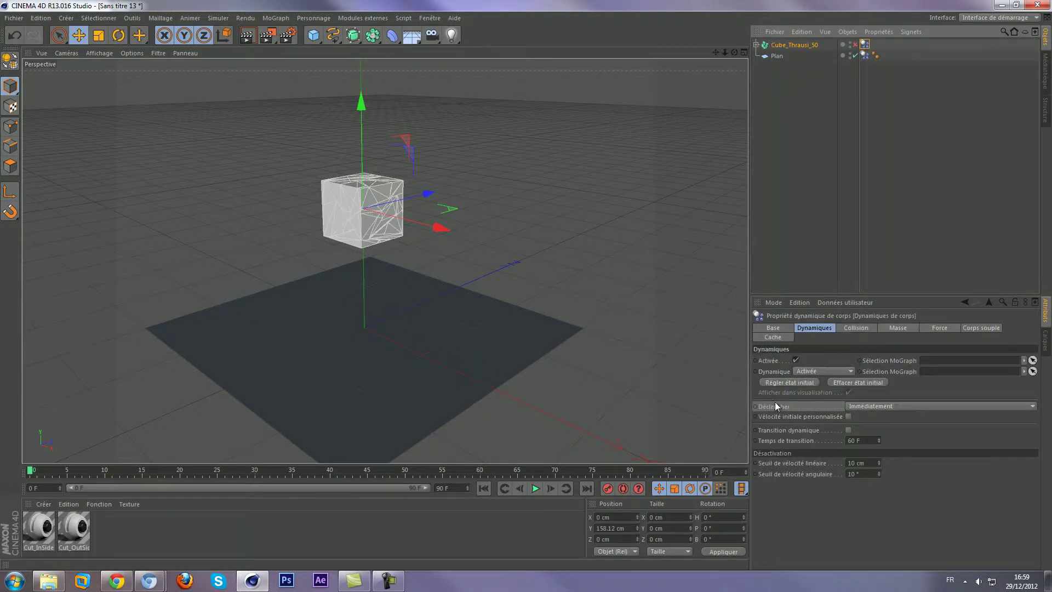
click(536, 489)
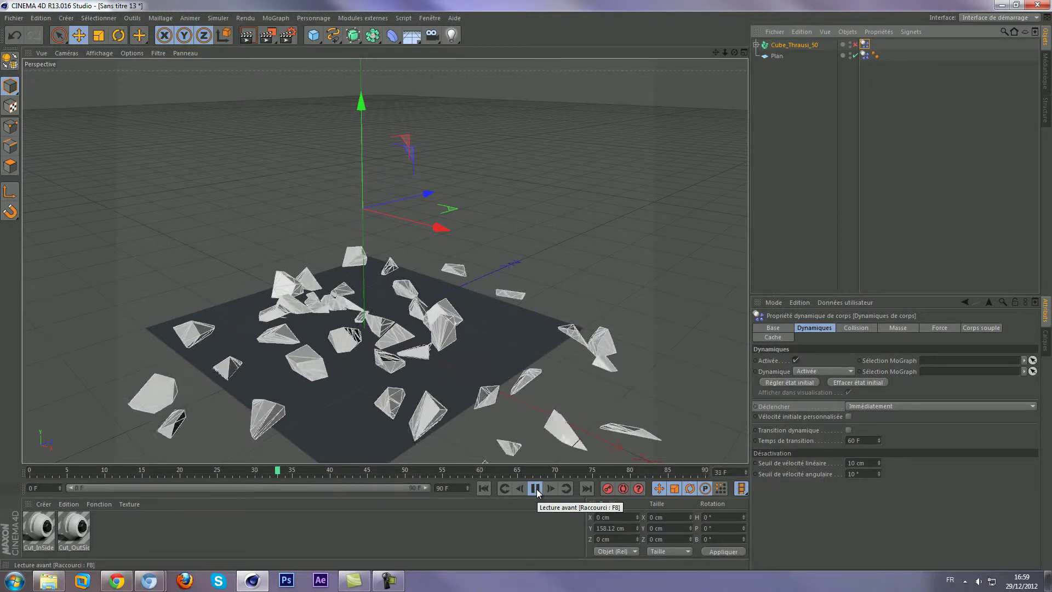
Stop the simulation, return to the first frame and inspect the Cut_InSide and Cut_OutSide materials.
click(536, 489)
click(483, 488)
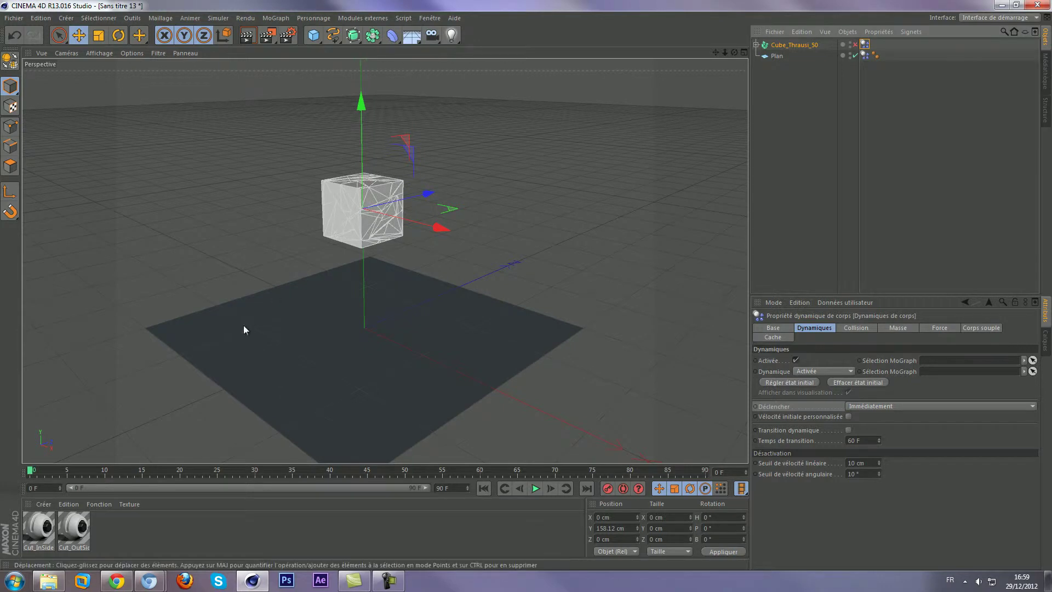
click(111, 535)
click(78, 533)
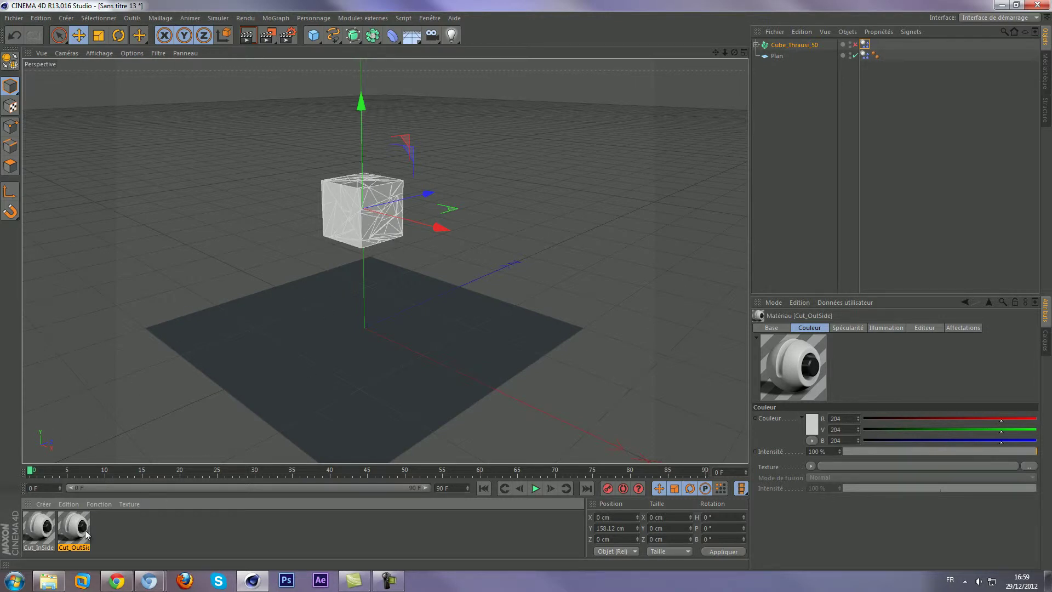
click(44, 527)
click(75, 527)
click(130, 532)
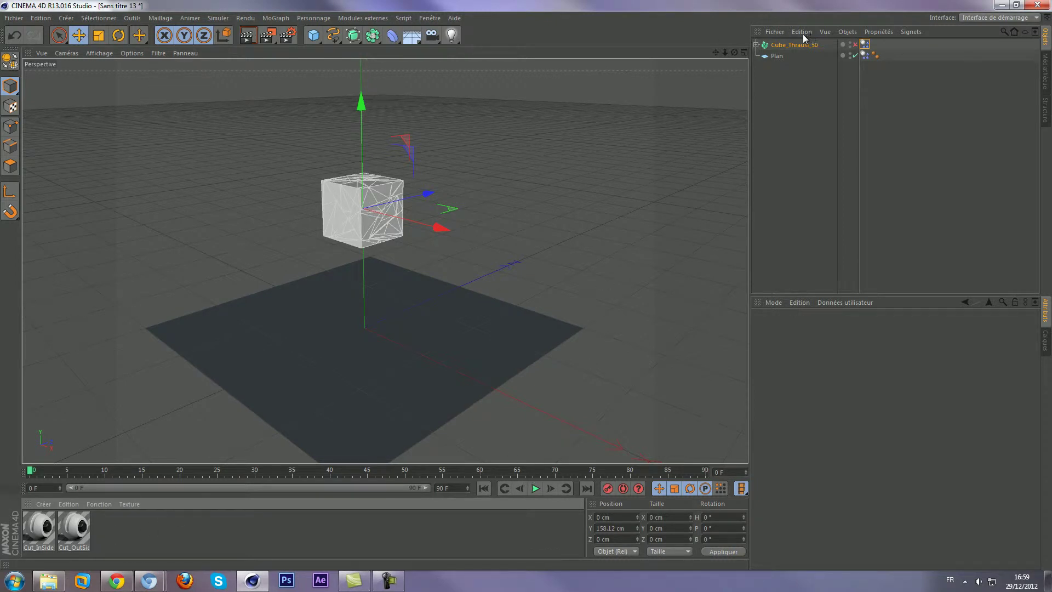
Set the fractured cube's dynamics tag to trigger Sur collision, test the playback and return to the first frame.
click(864, 44)
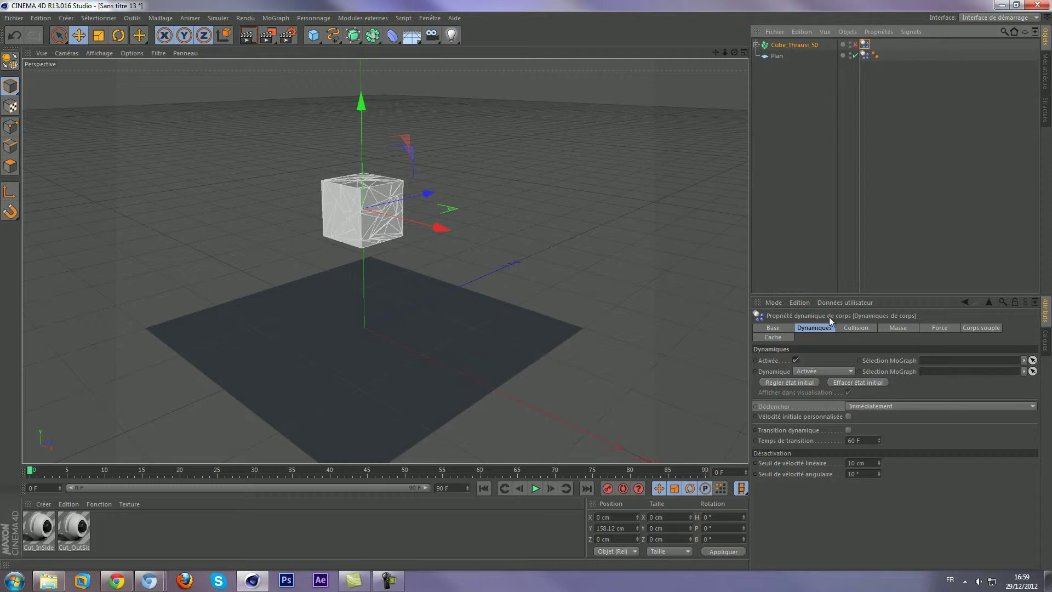
click(897, 402)
click(877, 440)
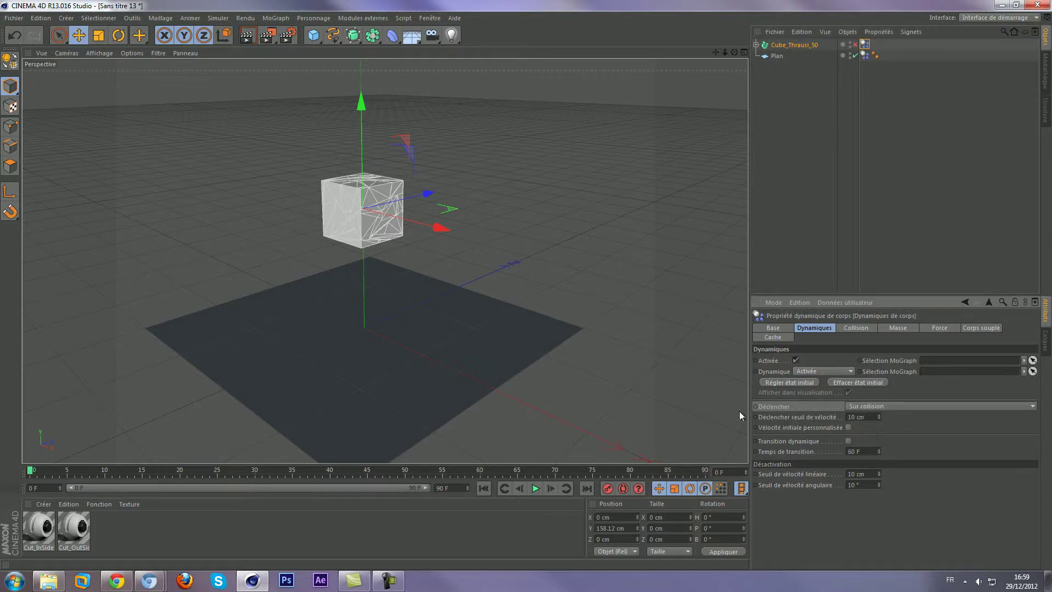
click(535, 487)
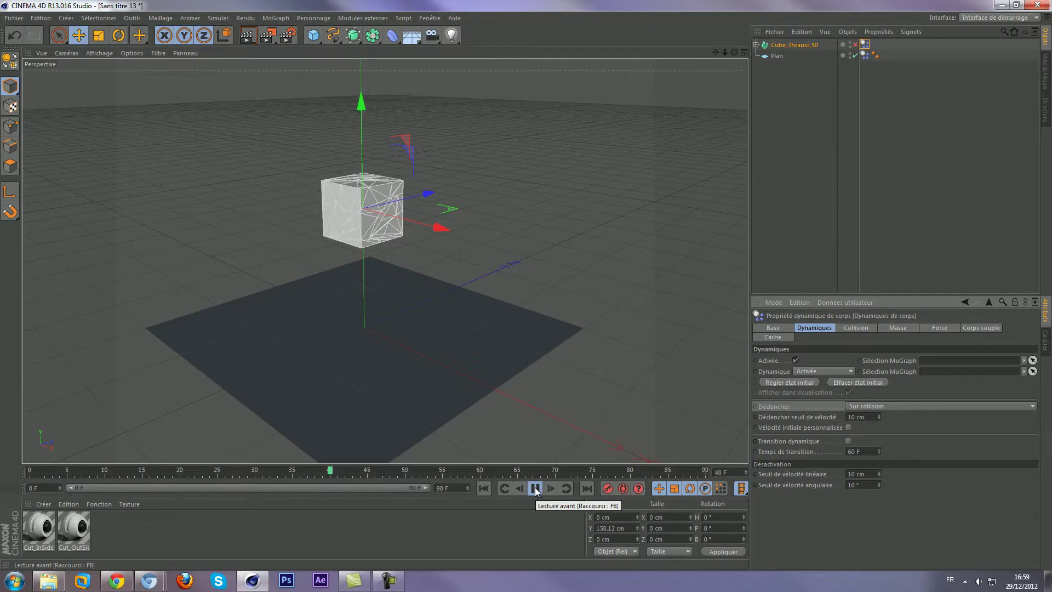
click(535, 487)
click(483, 488)
Add a sphere, scale it down to about 61 cm and raise it above the cube to a height of about 353 cm.
scroll(383, 224, down, 2)
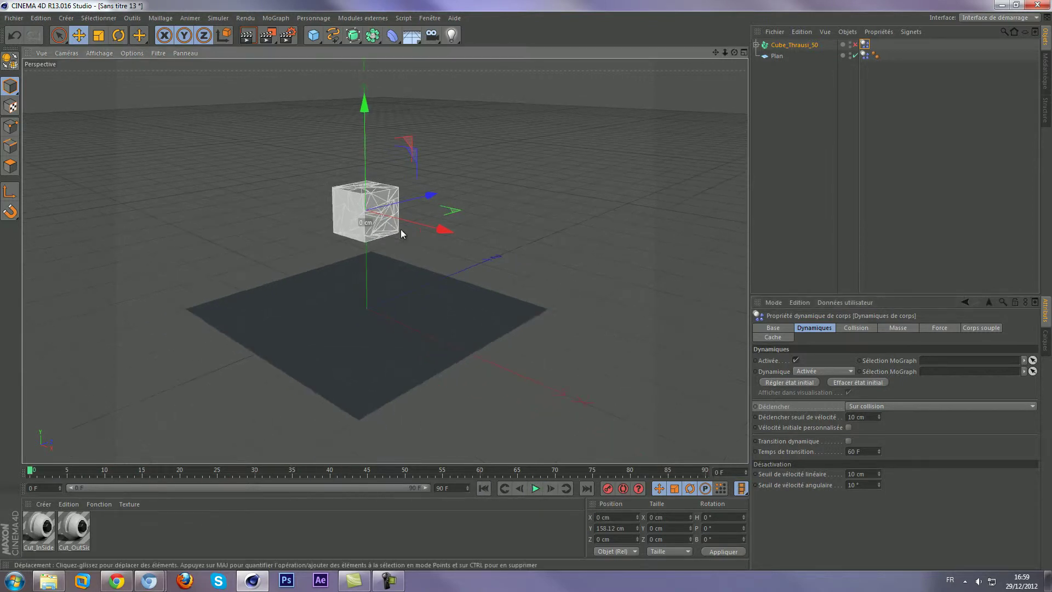
alt+middle_drag(419, 240, 441, 267)
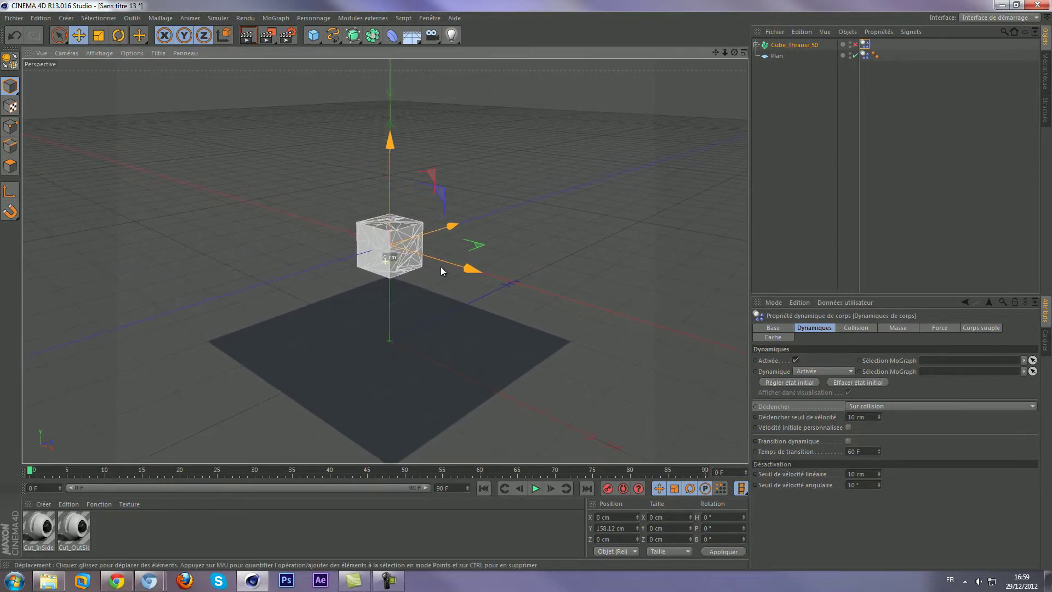
click(317, 36)
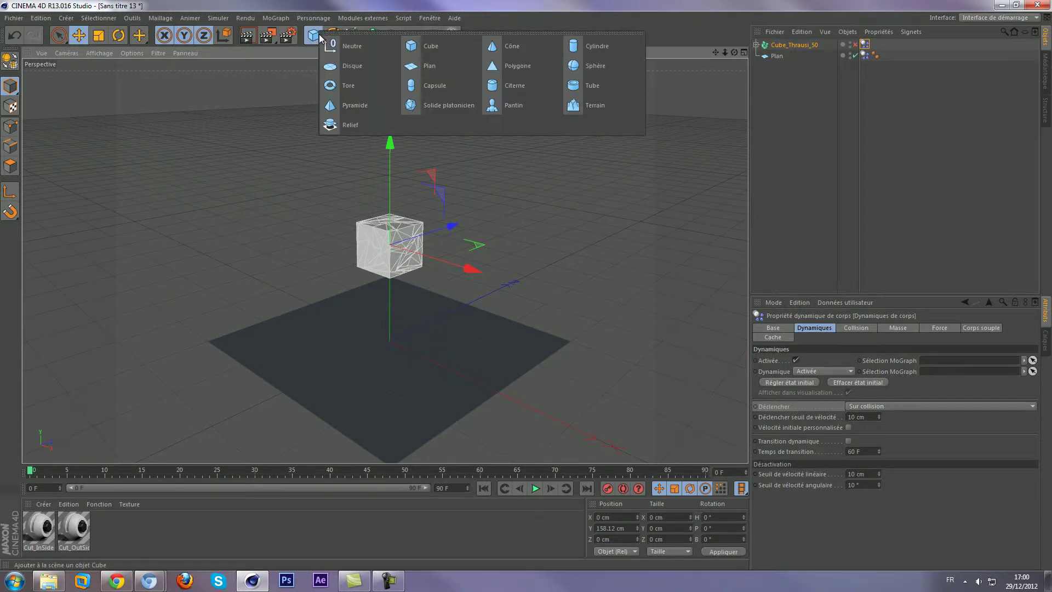
click(609, 67)
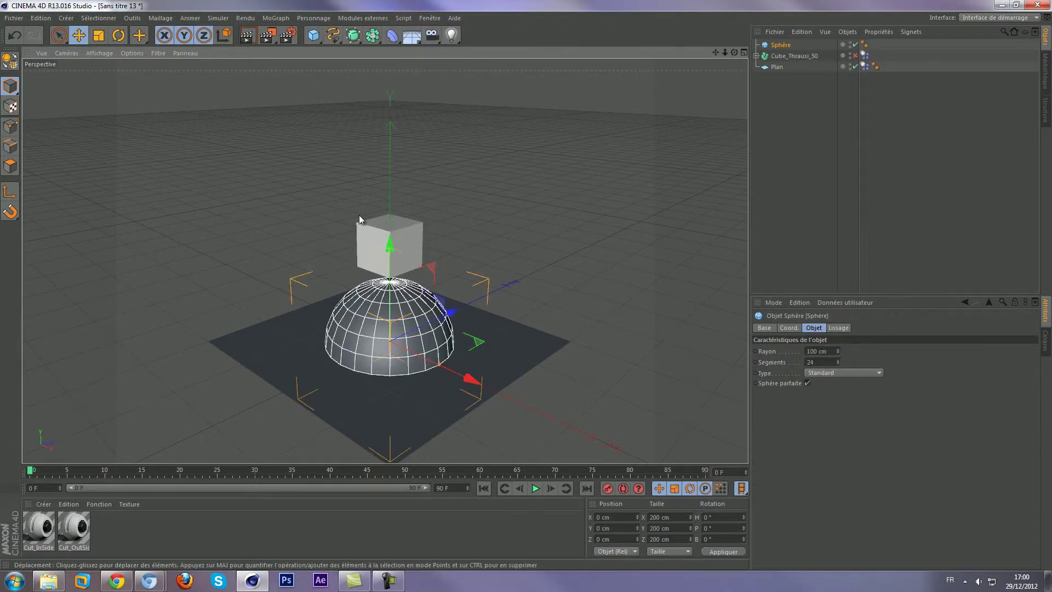
drag(387, 240, 238, 189)
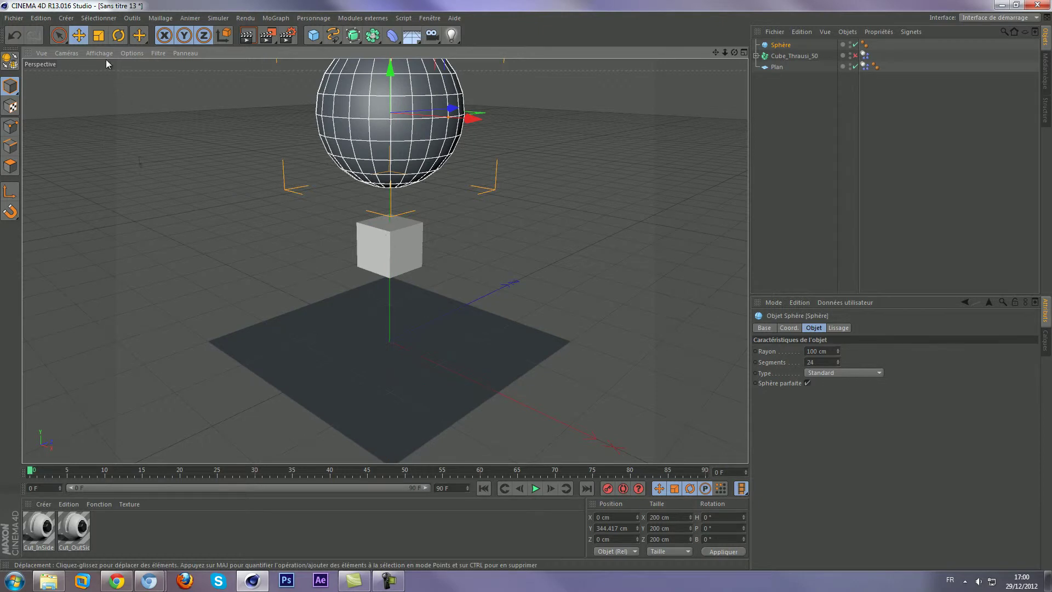
click(99, 35)
mouse_move(394, 131)
mouse_down()
mouse_move(290, 151)
mouse_move(415, 138)
mouse_up()
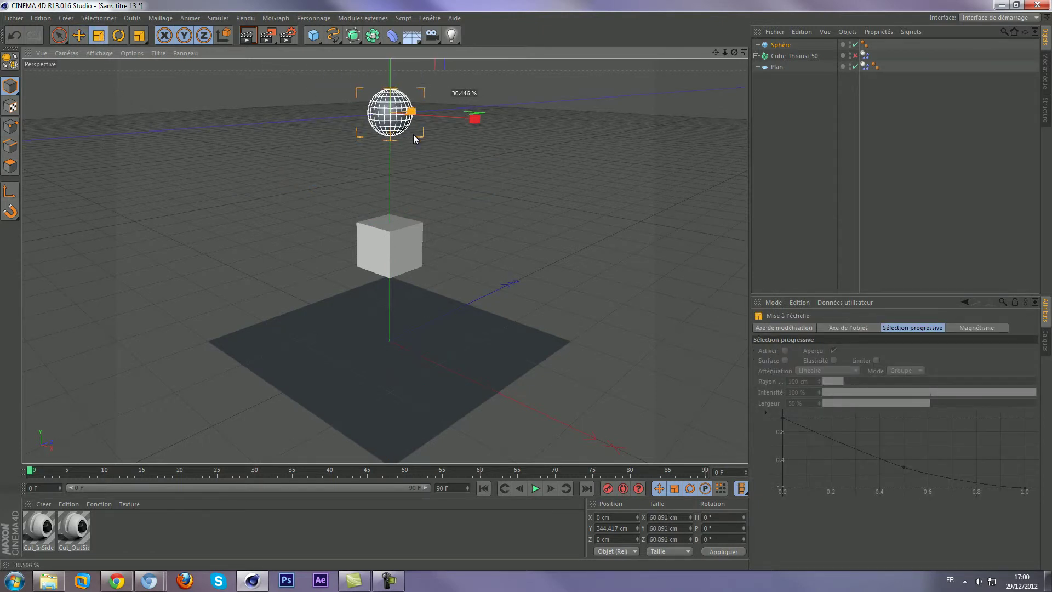
key(e)
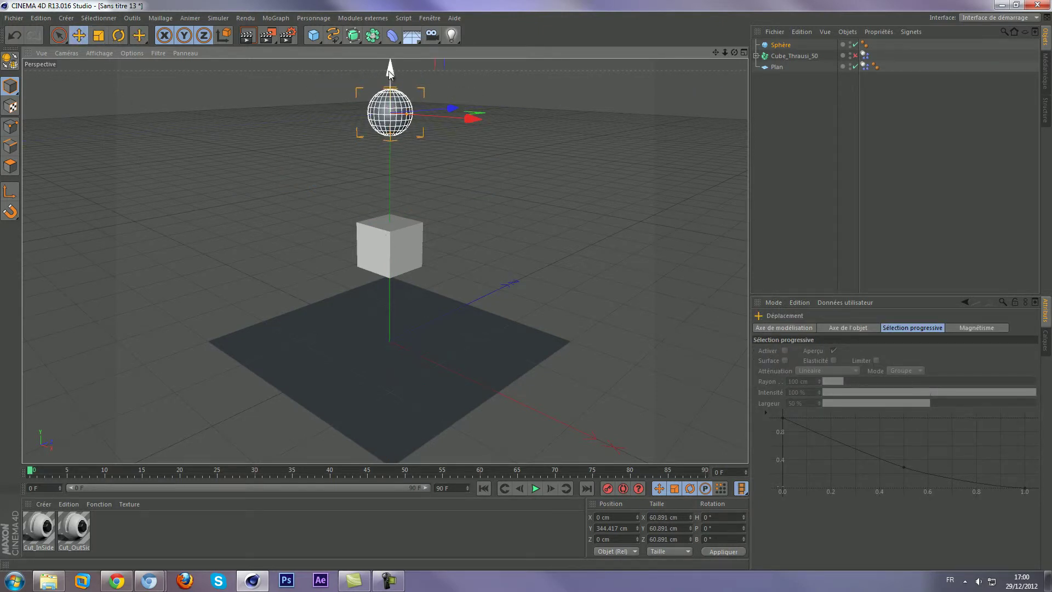
drag(390, 75, 390, 70)
alt+middle_drag(393, 169, 386, 199)
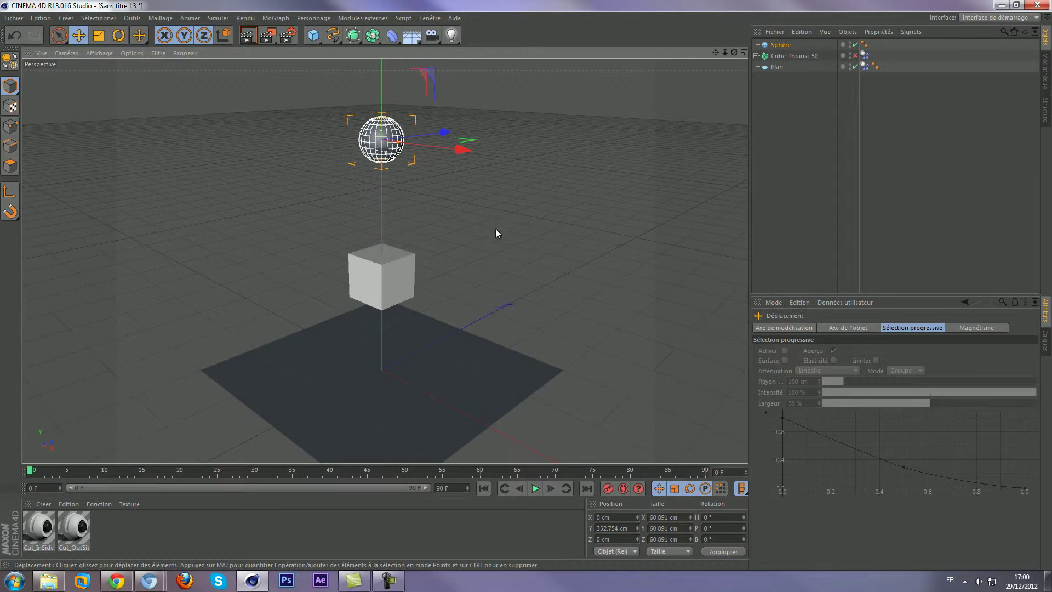
Add a rigid body (Corps rigide) simulation tag to the sphere.
right_click(778, 49)
mouse_move(899, 123)
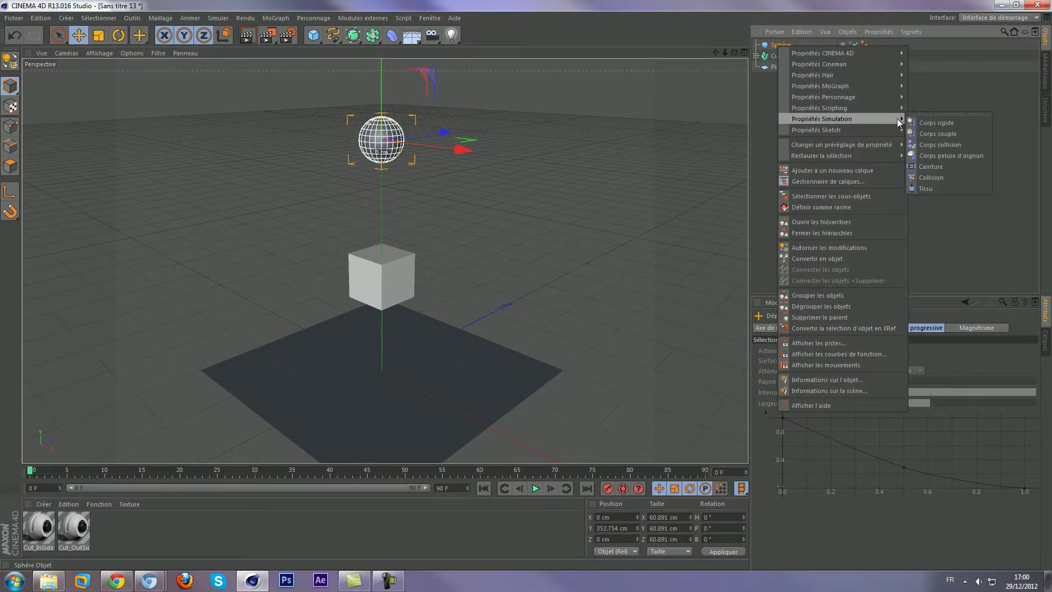
click(938, 122)
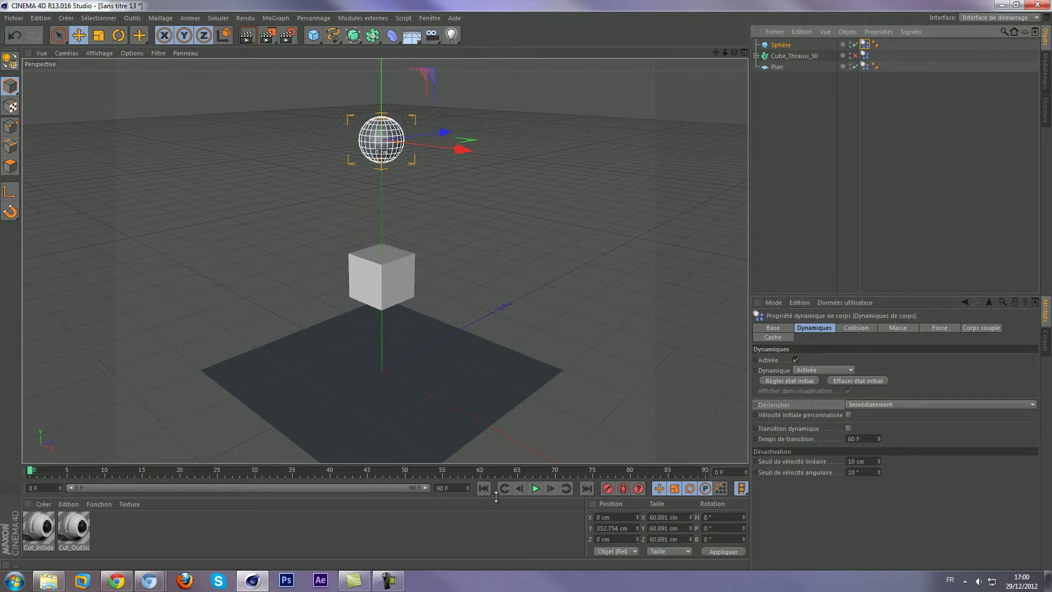
Play the simulation of the sphere falling onto the fractured cube, stop it and return to the first frame.
click(537, 488)
click(537, 488)
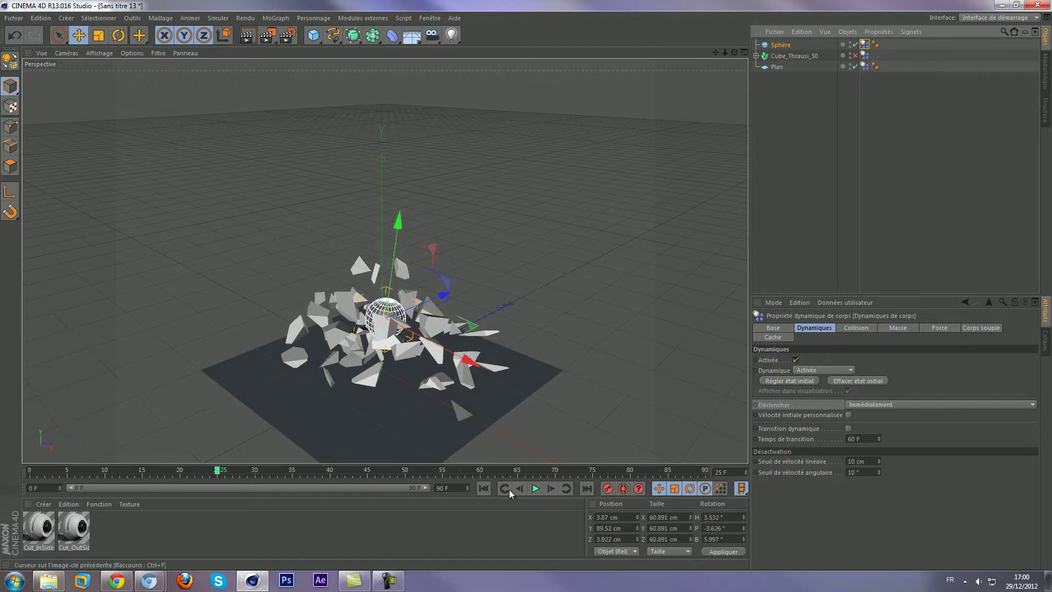
click(535, 489)
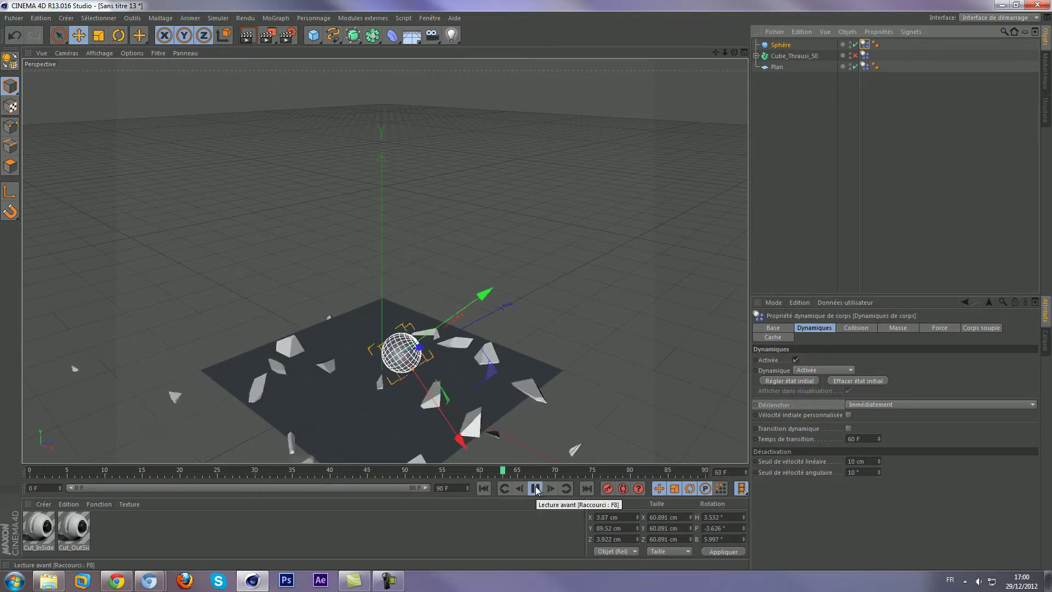
click(536, 488)
click(482, 488)
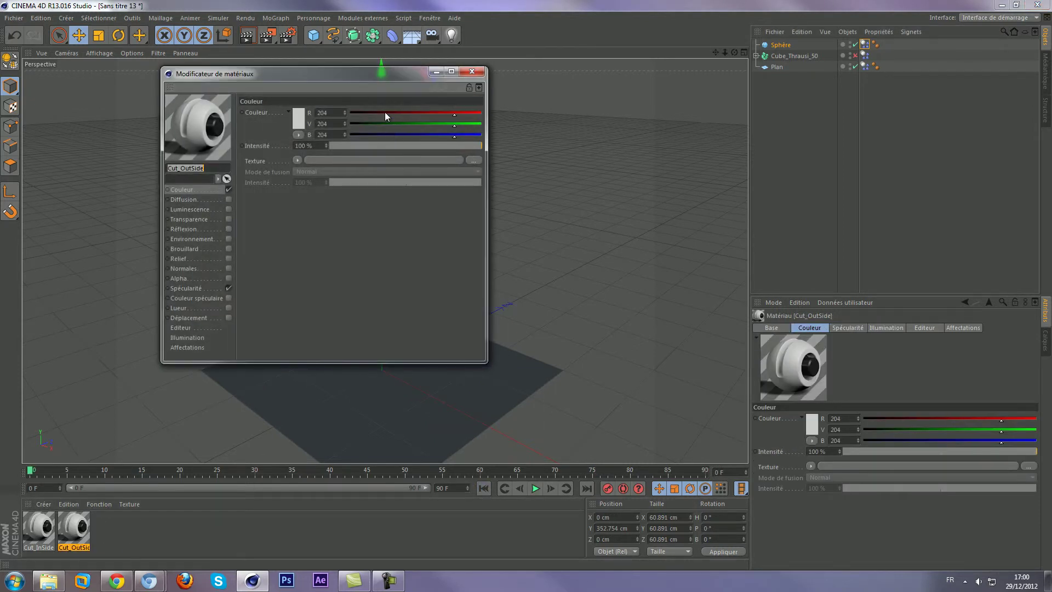
Set the Cut_OutSide material's color to black and close the material editor.
drag(365, 82, 678, 102)
click(617, 145)
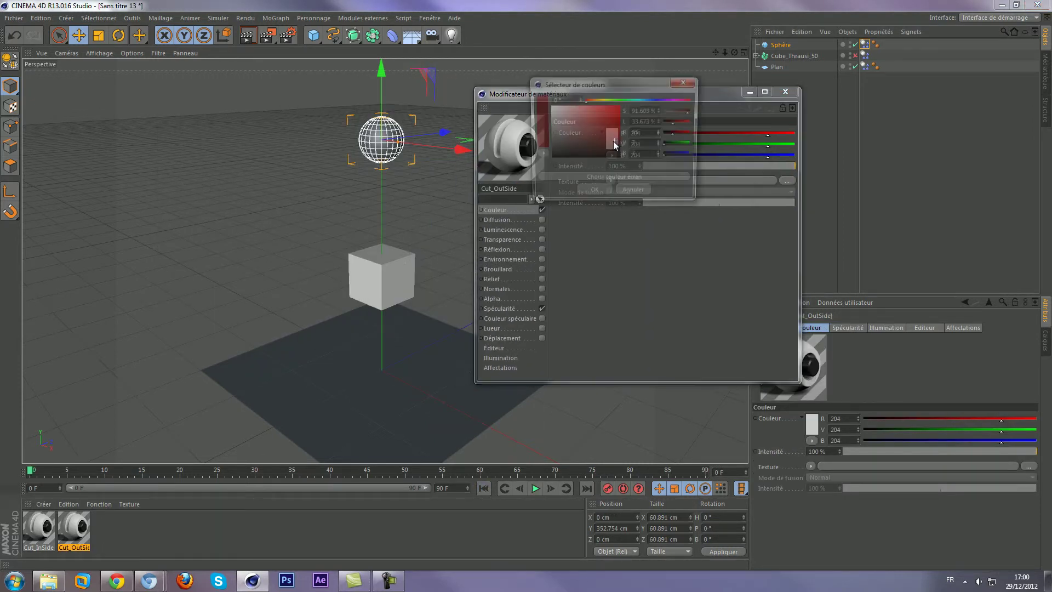
click(559, 174)
click(599, 192)
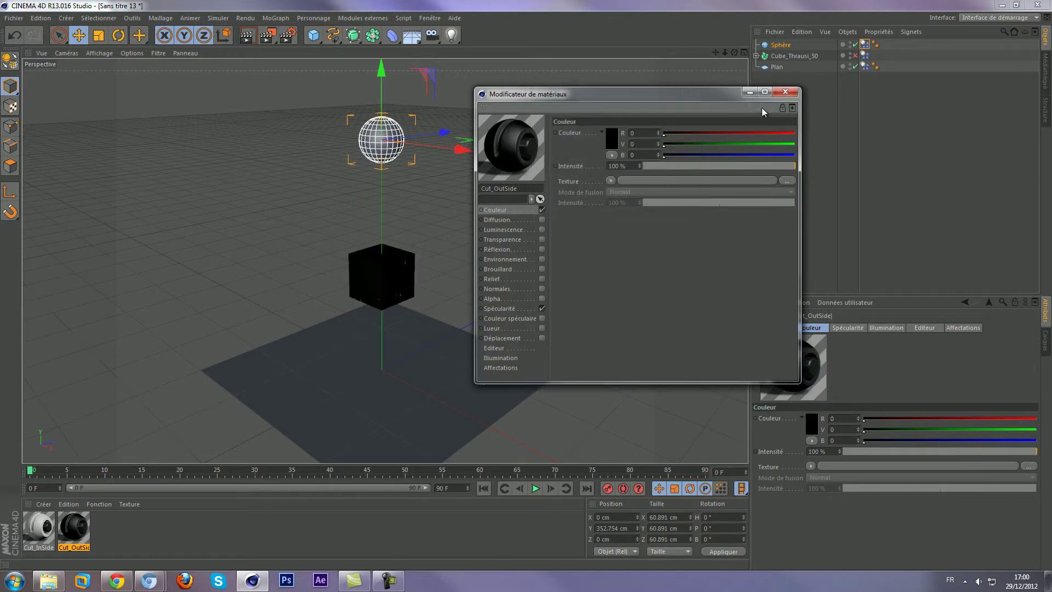
click(785, 91)
Set the Cut_InSide material's color to blue, RGB 0, 93, 255, and close the material editor.
double_click(38, 526)
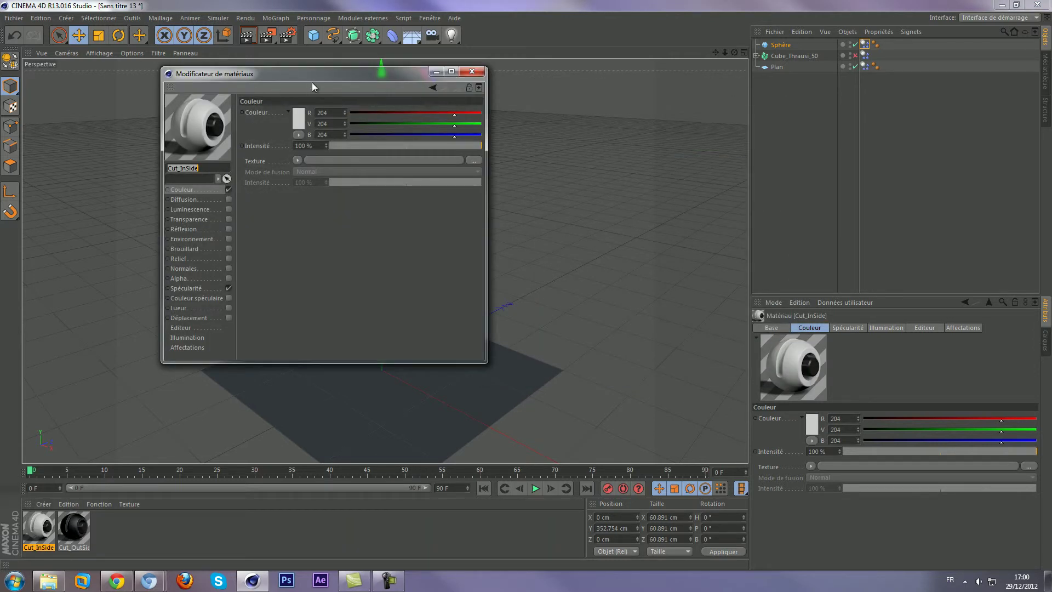
drag(311, 82, 645, 135)
click(633, 170)
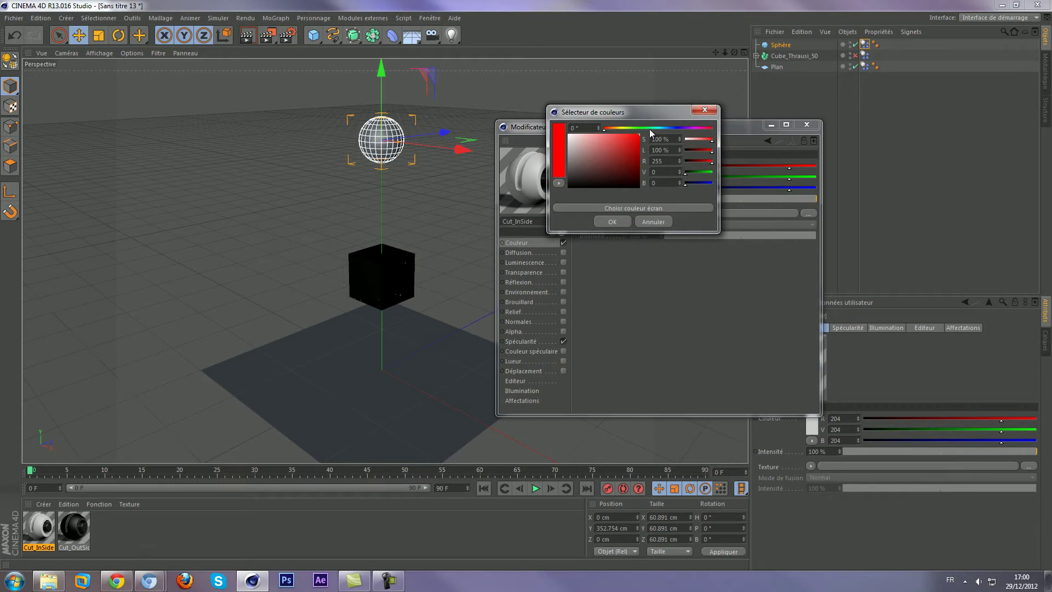
click(671, 127)
click(612, 221)
click(807, 124)
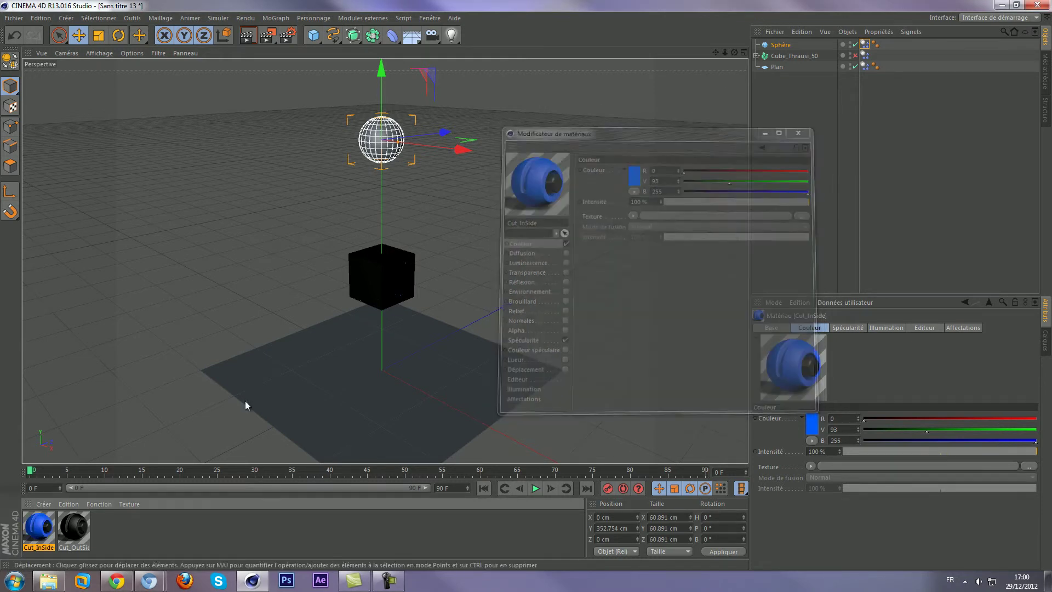
Create a new material with a pure red color, RGB 255, 0, 0, and apply it to the sphere.
double_click(129, 537)
double_click(39, 527)
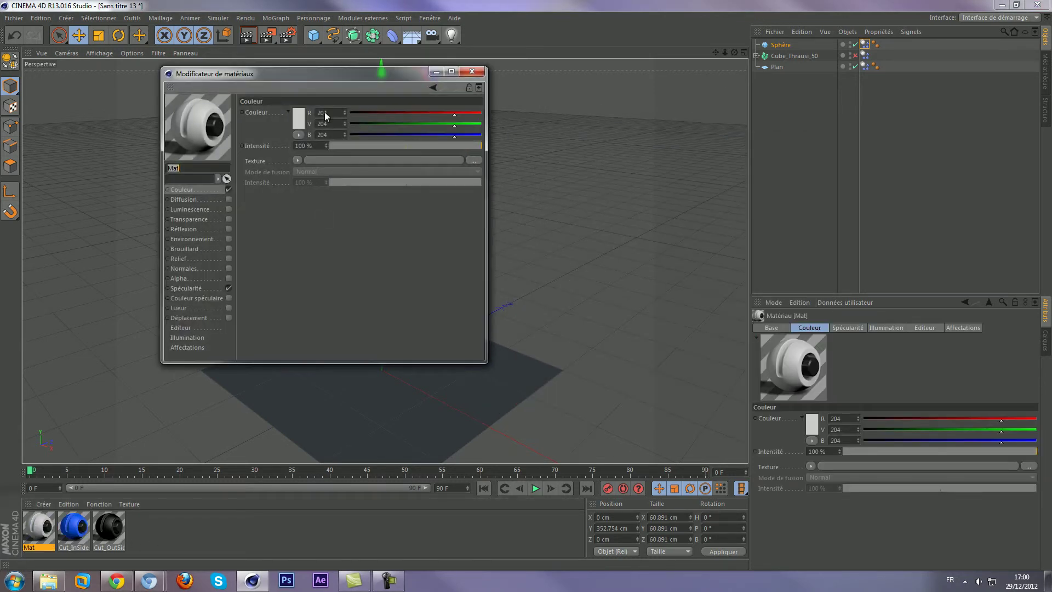
drag(322, 76, 659, 108)
click(633, 149)
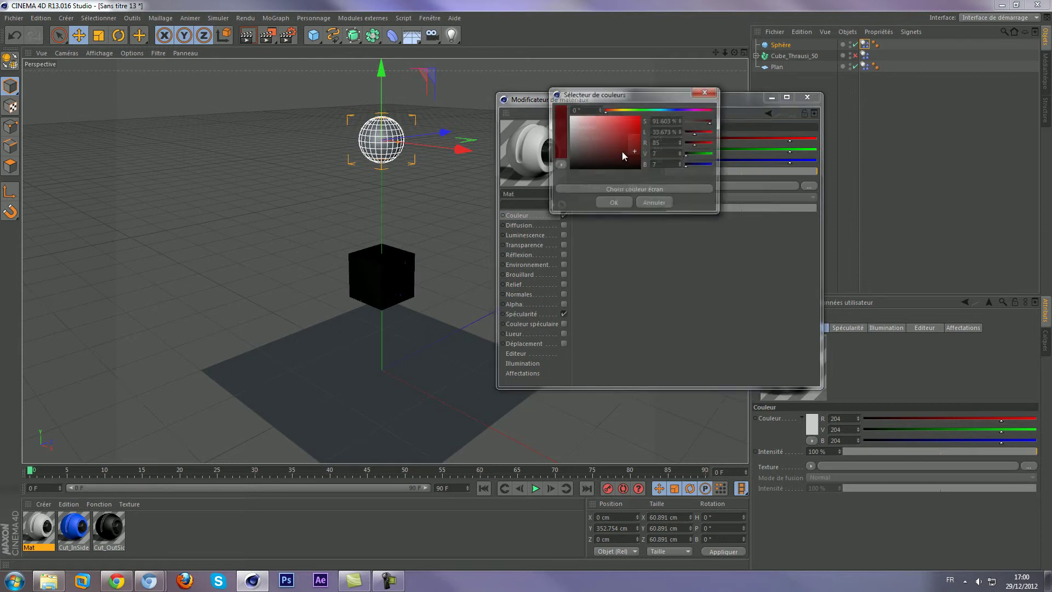
drag(623, 154, 643, 112)
click(618, 203)
click(810, 99)
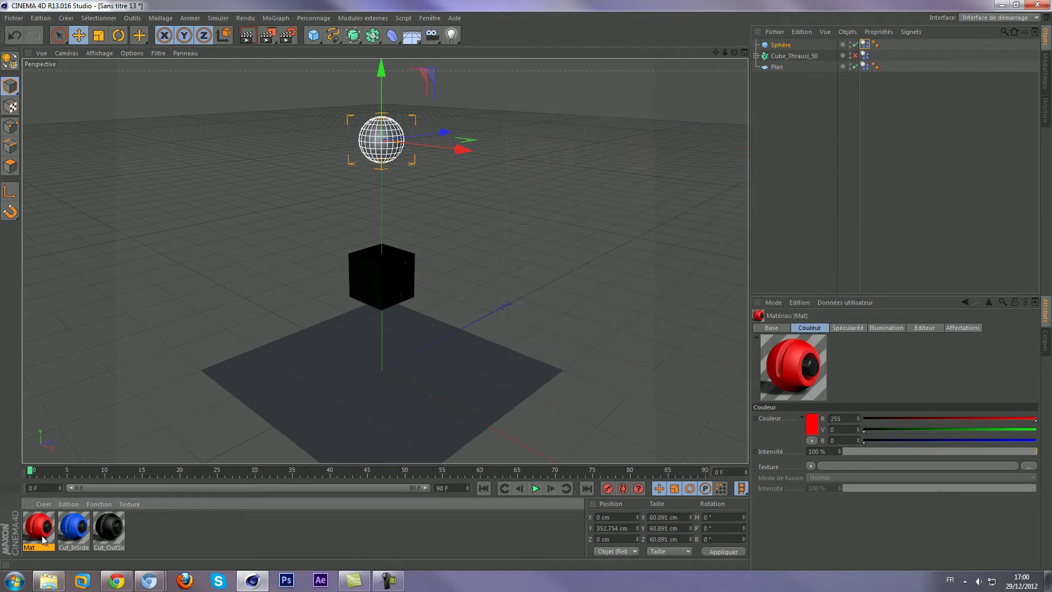
drag(43, 541, 392, 151)
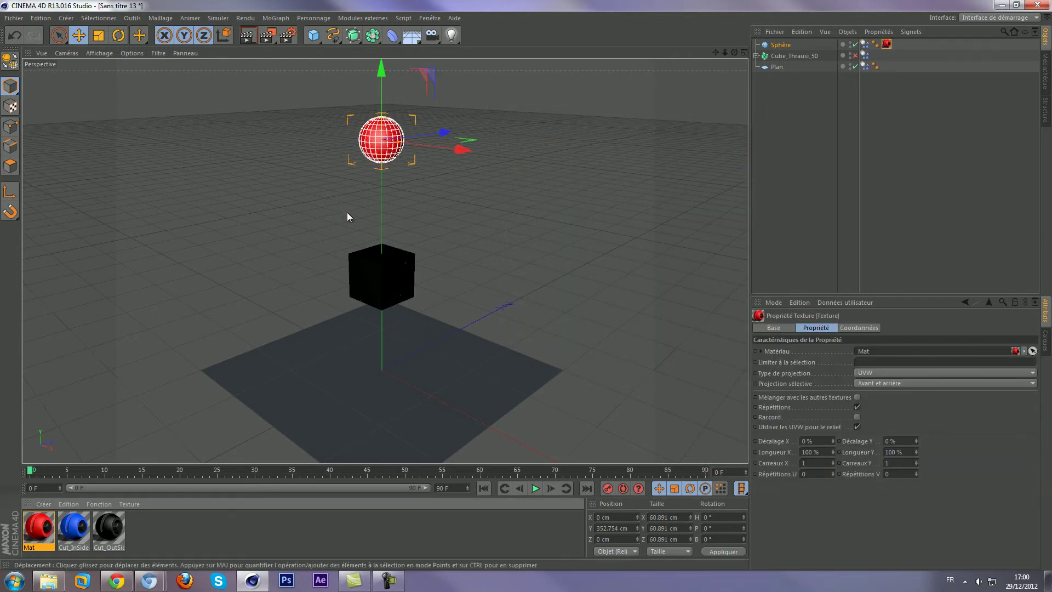
Scale the red sphere down to about 37 cm and play the simulation of its impact on the cube.
scroll(377, 245, up, 2)
click(98, 35)
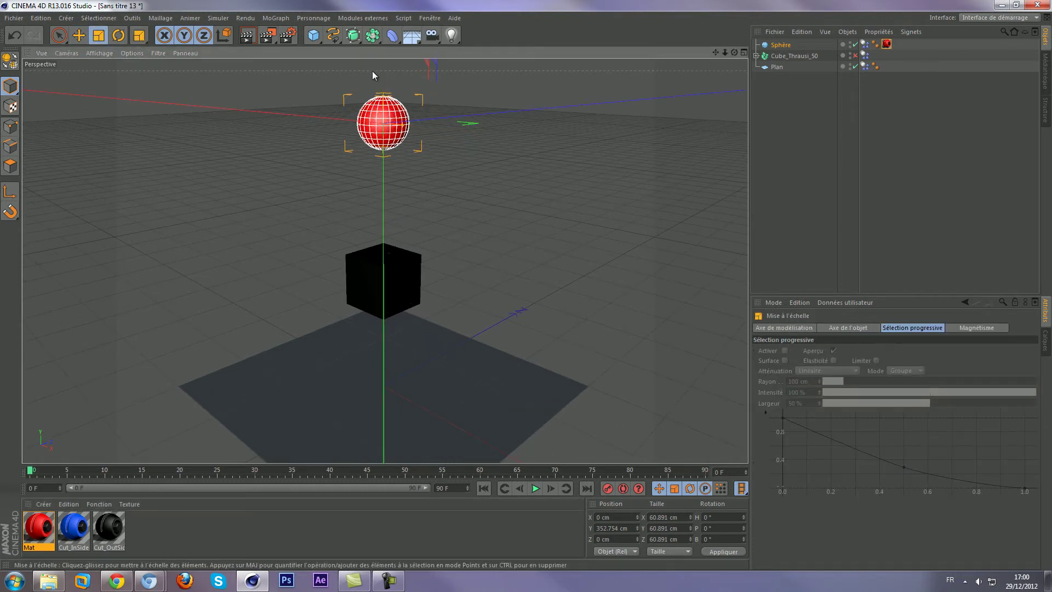
drag(373, 70, 241, 128)
alt+middle_drag(412, 282, 406, 288)
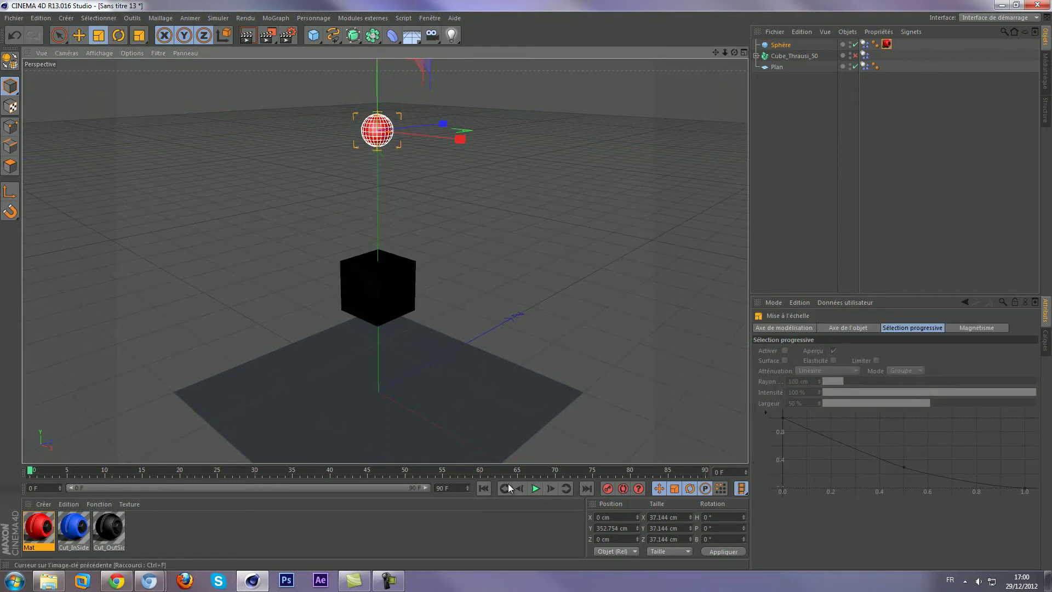
click(534, 488)
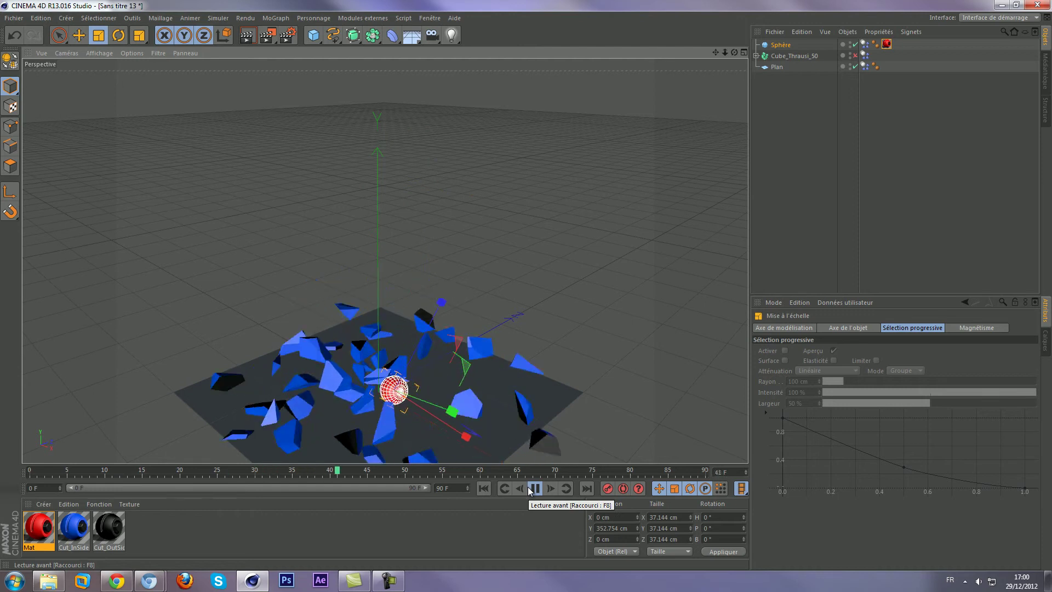
click(533, 488)
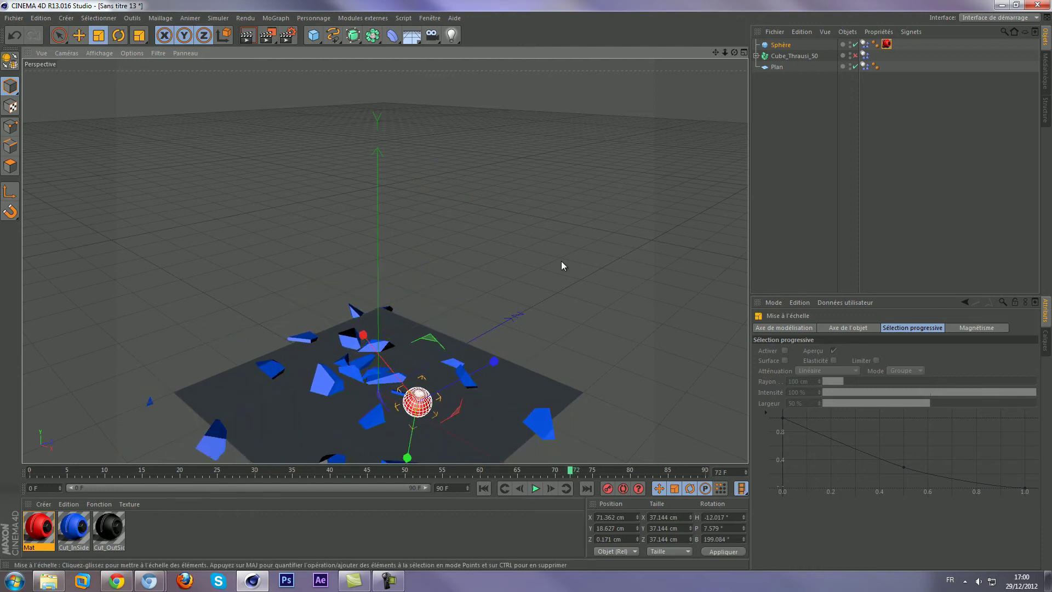